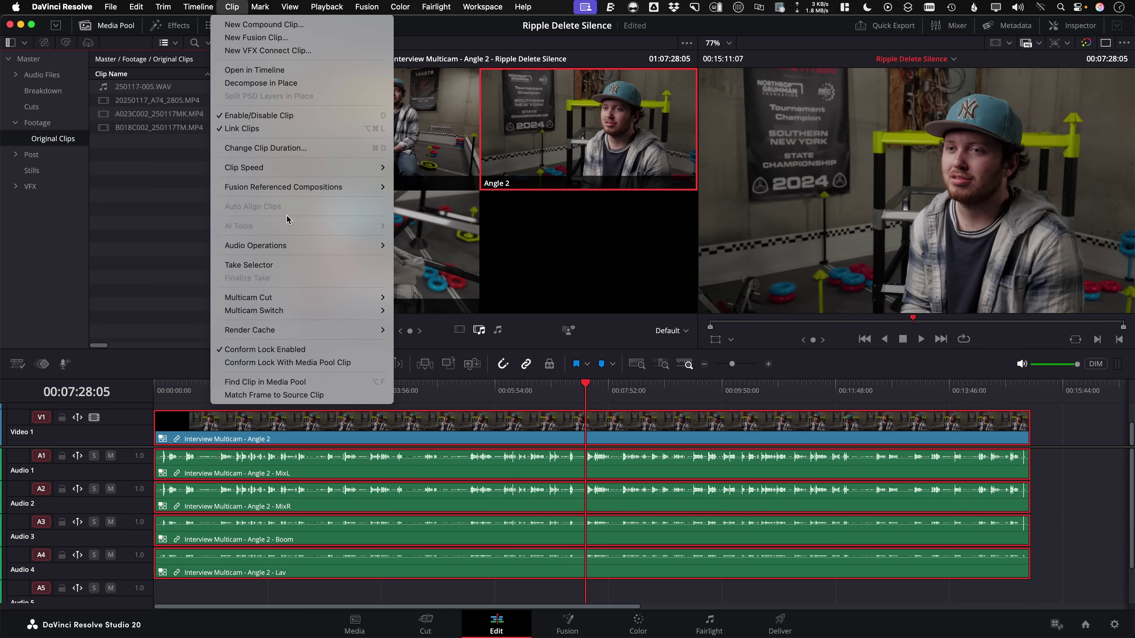
# Ripple-delete silence from the interview multicam at a -28.9 dB threshold, leaving 143 clips
pyautogui.moveTo(308, 244)
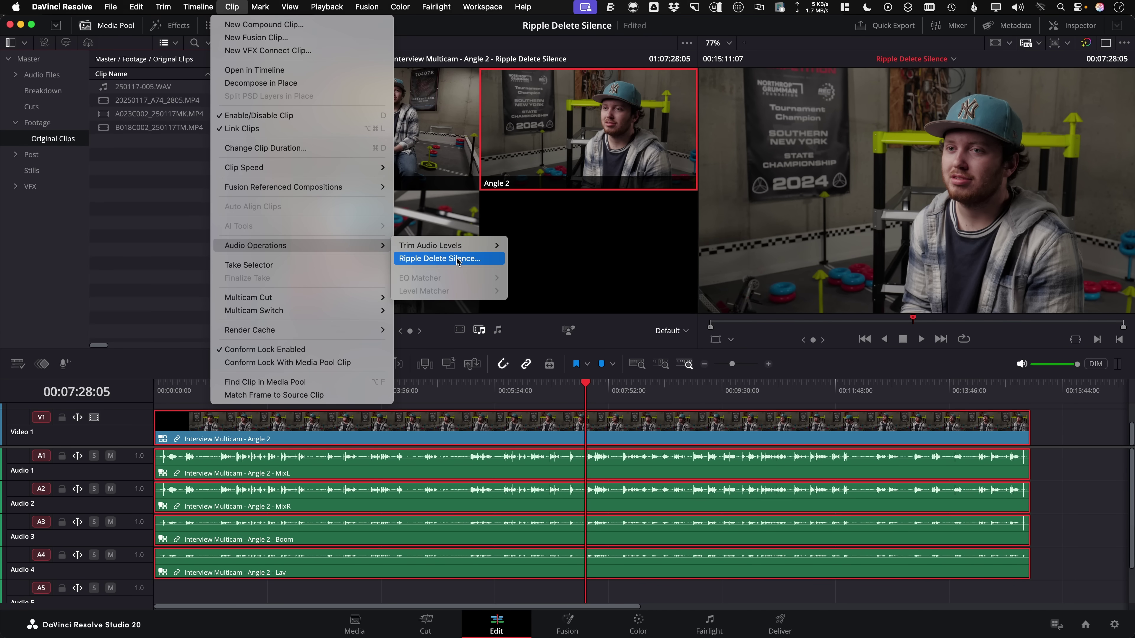
pyautogui.click(482, 259)
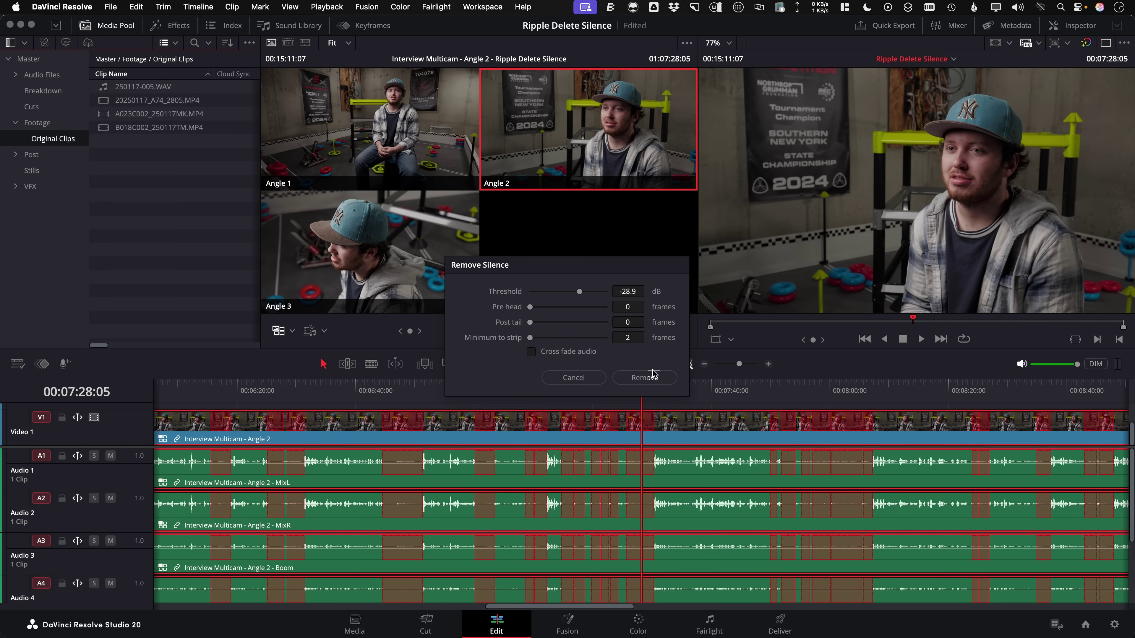
pyautogui.click(644, 378)
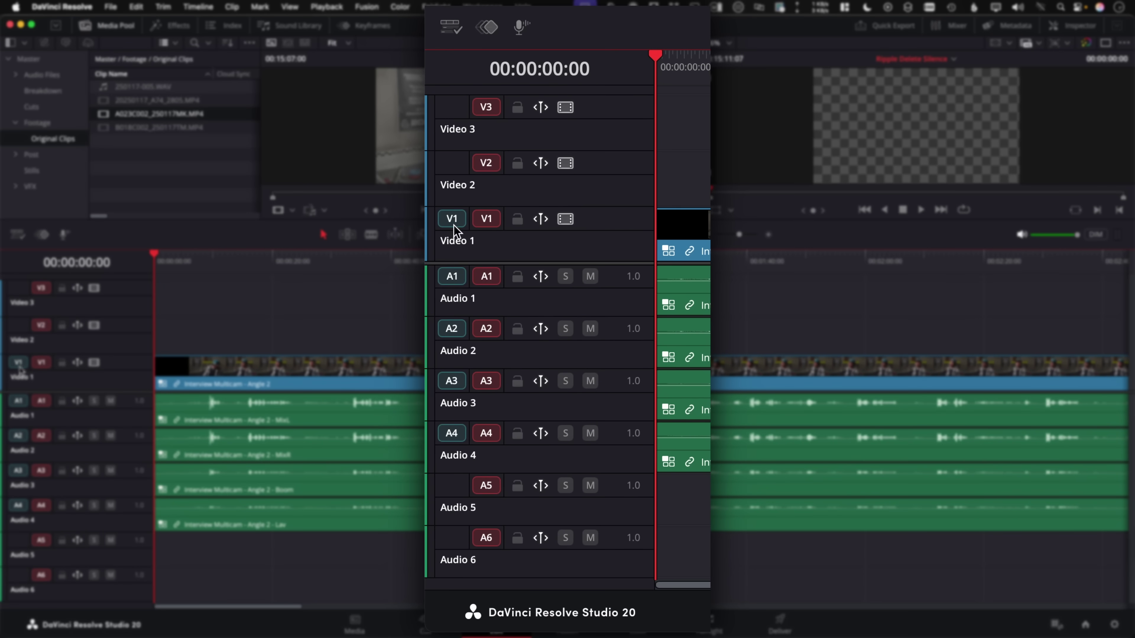
# Move the V1 source track selector up to V3 so incoming video lands on V3
pyautogui.moveTo(454, 225); pyautogui.dragTo(455, 108)
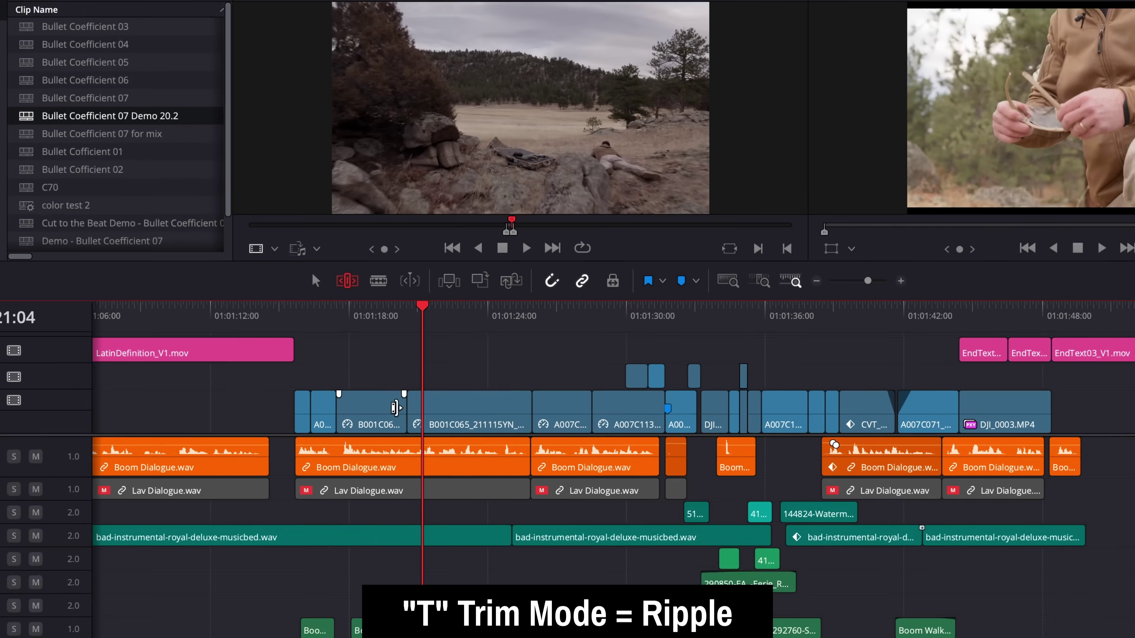
# Ripple-trim the B001C060 out point to the right, pushing all later clips along
pyautogui.click(396, 407)
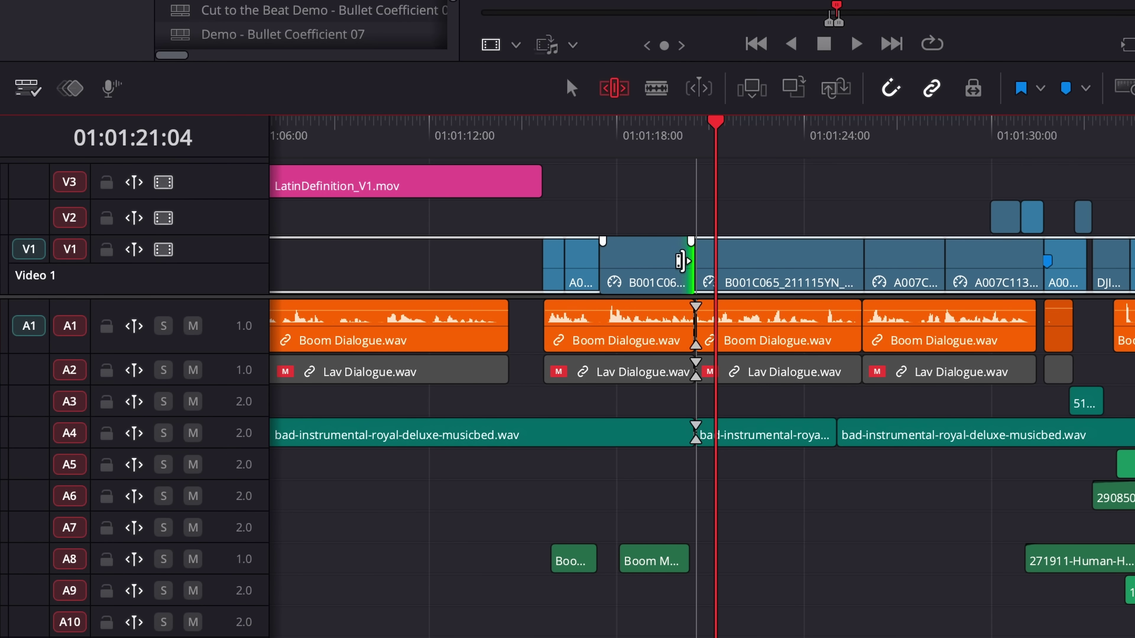
pyautogui.moveTo(686, 261); pyautogui.dragTo(747, 263)
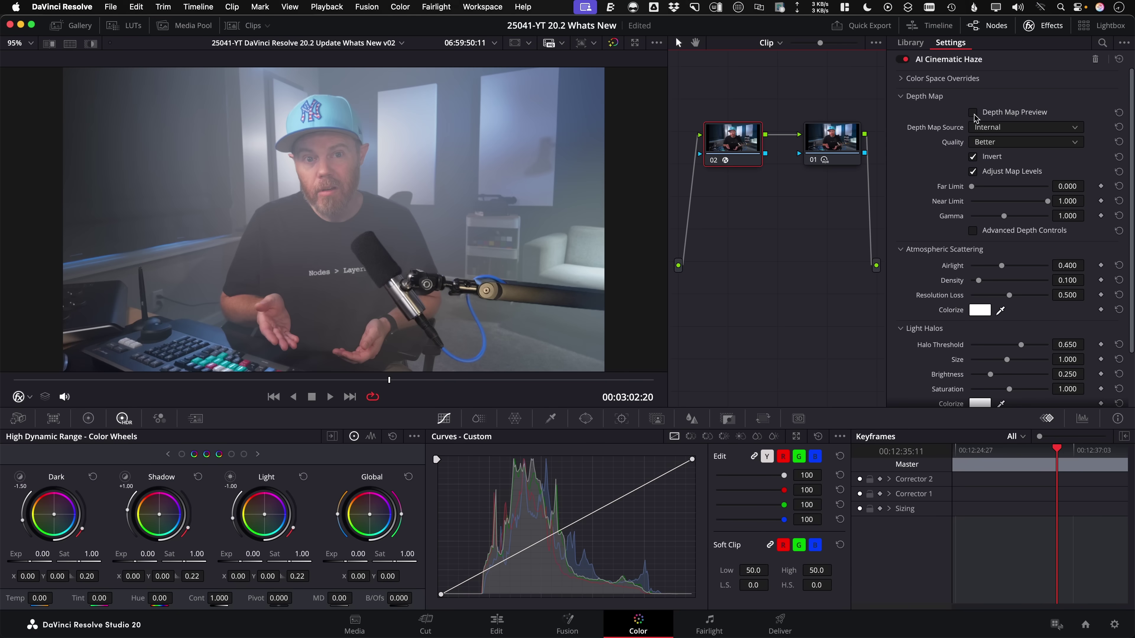
# Set the haze Near Limit to 0.333 using the depth map preview, and Global Blend to 0.256
pyautogui.click(974, 112)
pyautogui.hotkey('alt', 'f')
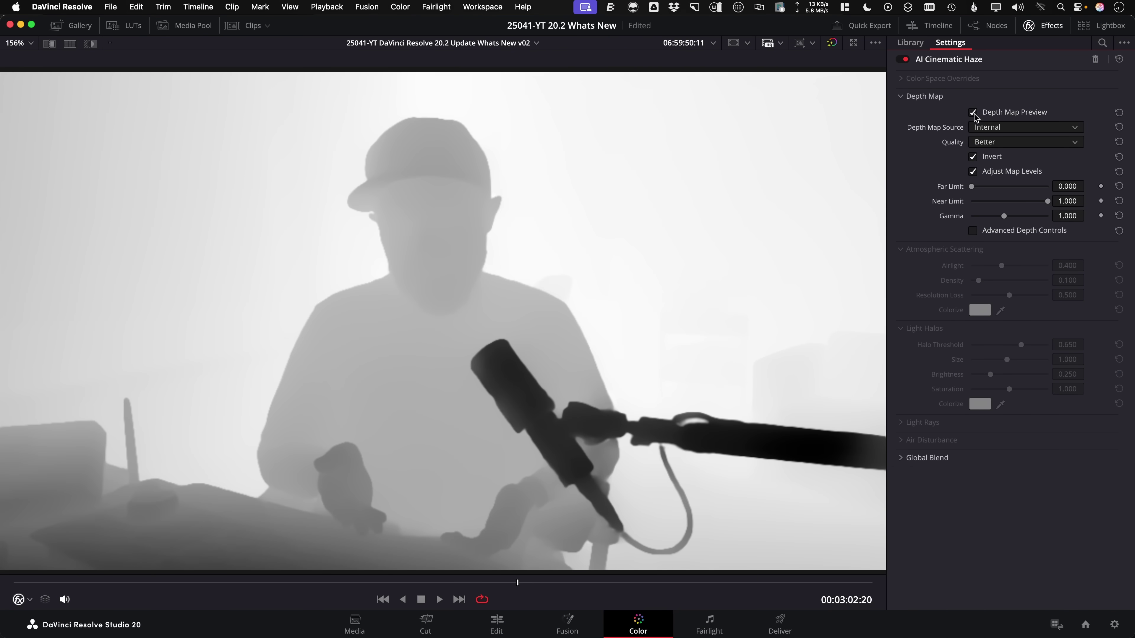
pyautogui.moveTo(1003, 200); pyautogui.dragTo(998, 211)
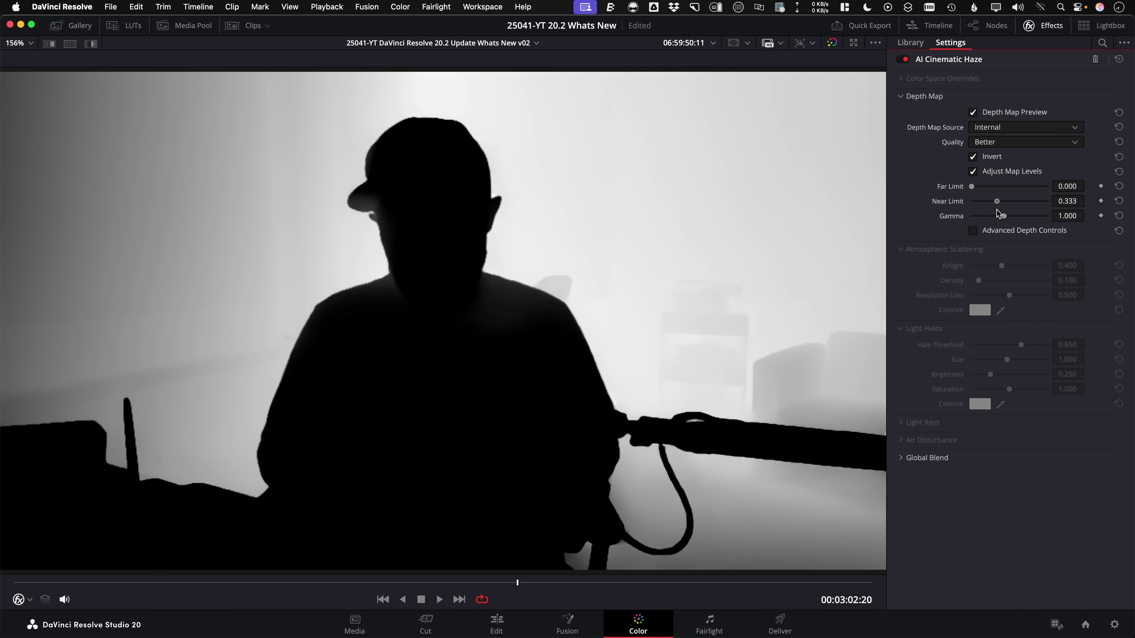
pyautogui.click(973, 113)
pyautogui.click(1028, 458)
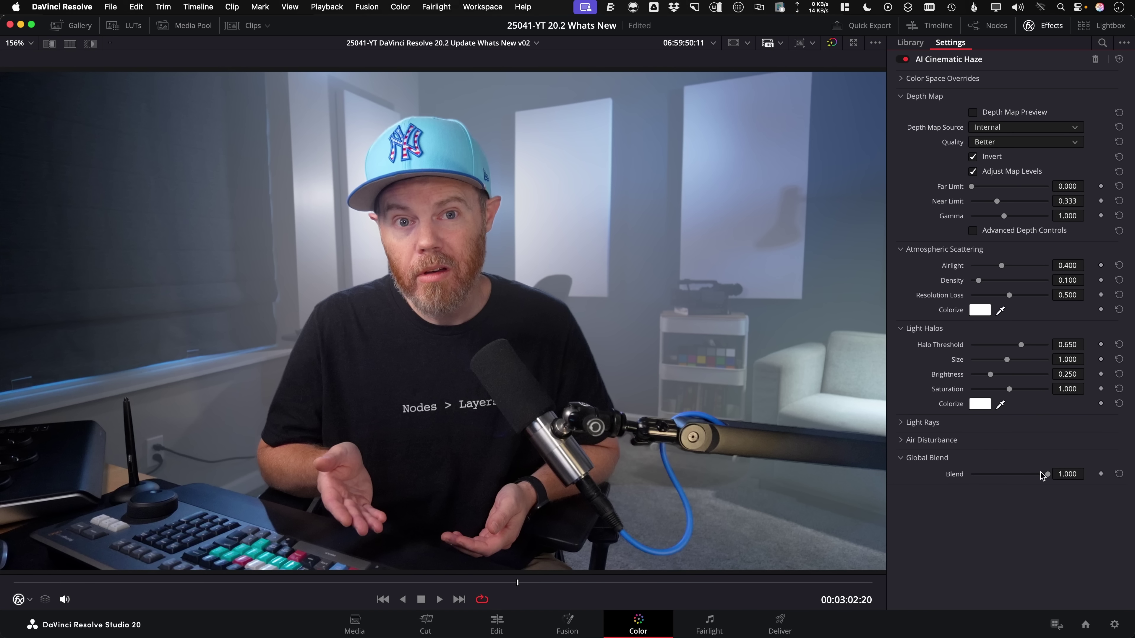
pyautogui.moveTo(1045, 474); pyautogui.dragTo(1001, 485)
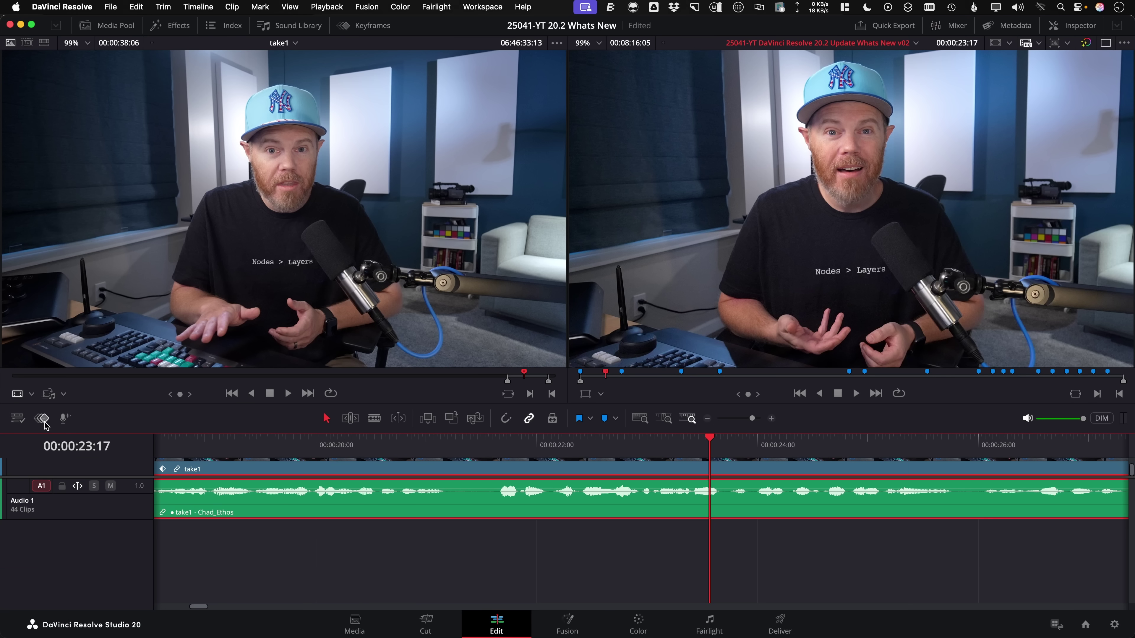
# Apply an ease to the clip's Zoom keyframes in the keyframe curve editor
pyautogui.click(42, 419)
pyautogui.click(14, 512)
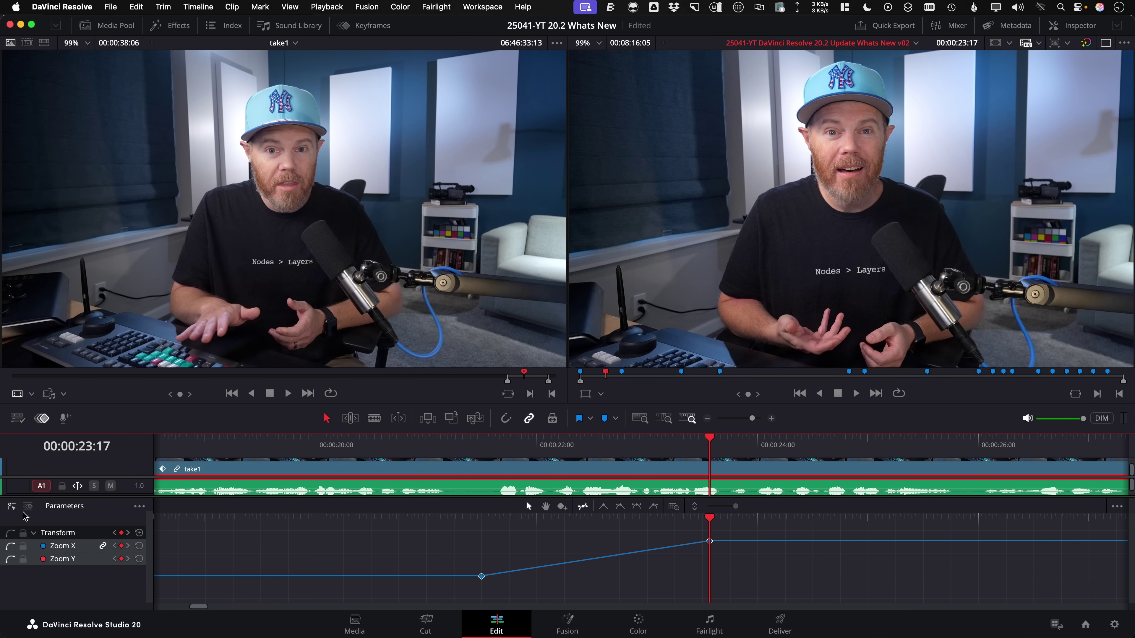
pyautogui.moveTo(765, 597); pyautogui.dragTo(456, 540)
pyautogui.click(635, 510)
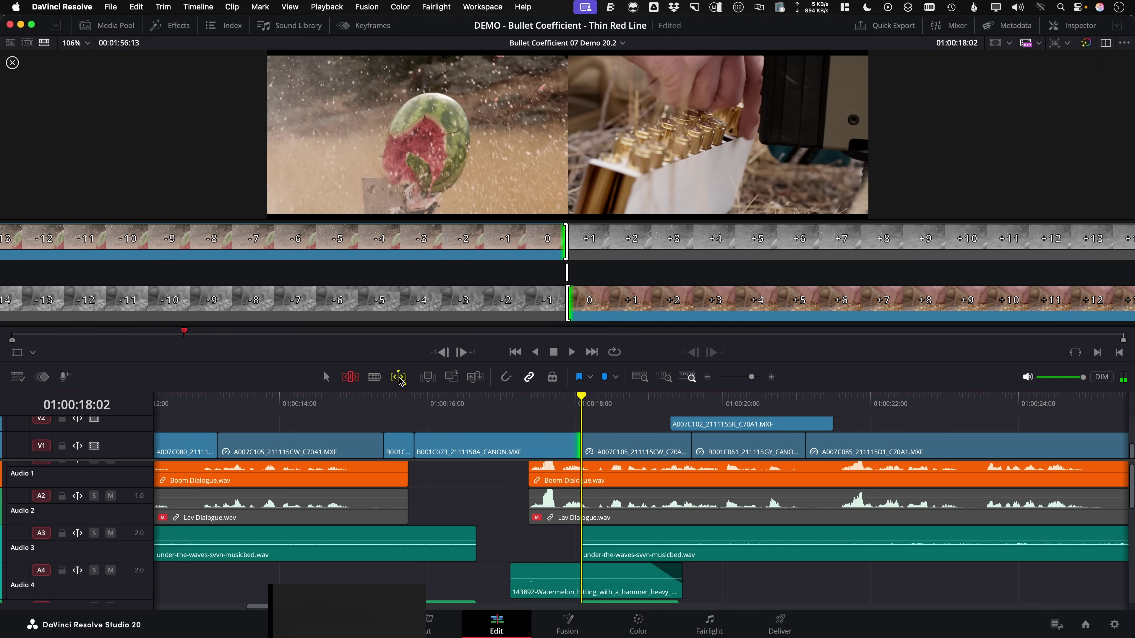
# Roll the watermelon-shot cut a few frames earlier with J/K/L in Dynamic Trim
pyautogui.press('j')
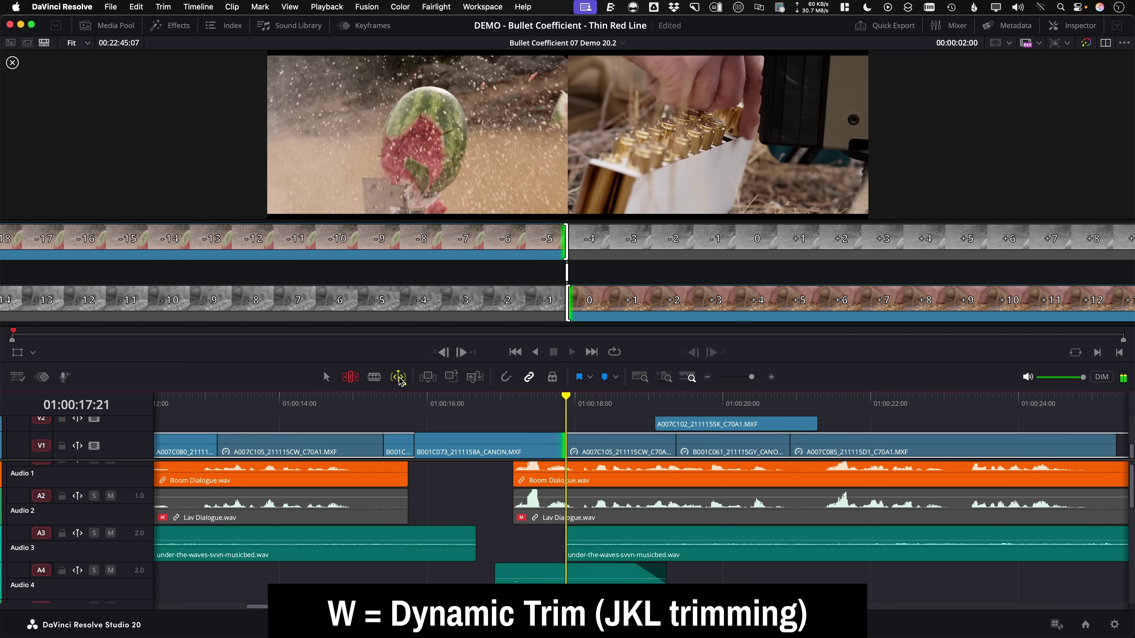
pyautogui.press('k')
pyautogui.press('l')
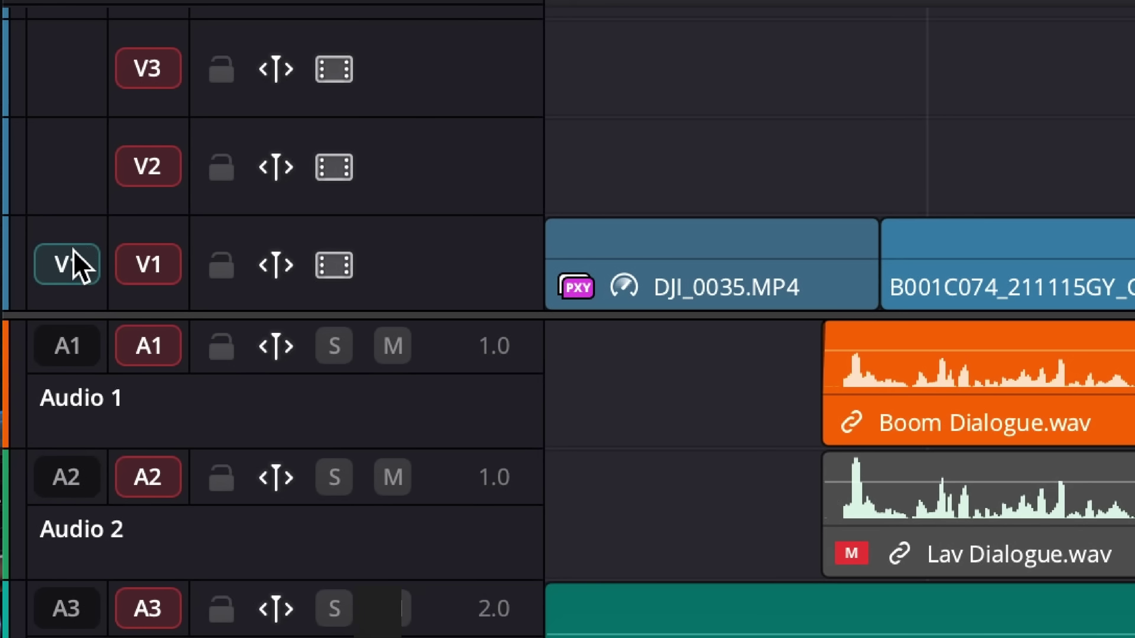
# Patch the source video onto V2 and switch off auto select for V3 and V2
pyautogui.moveTo(71, 261); pyautogui.dragTo(81, 178)
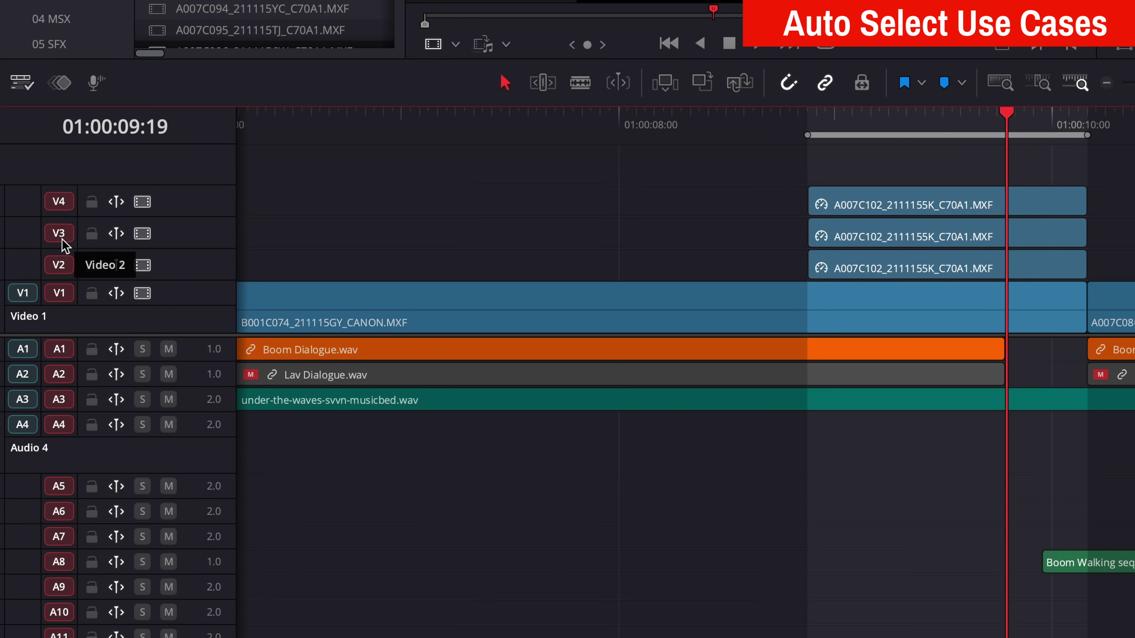
pyautogui.click(62, 237)
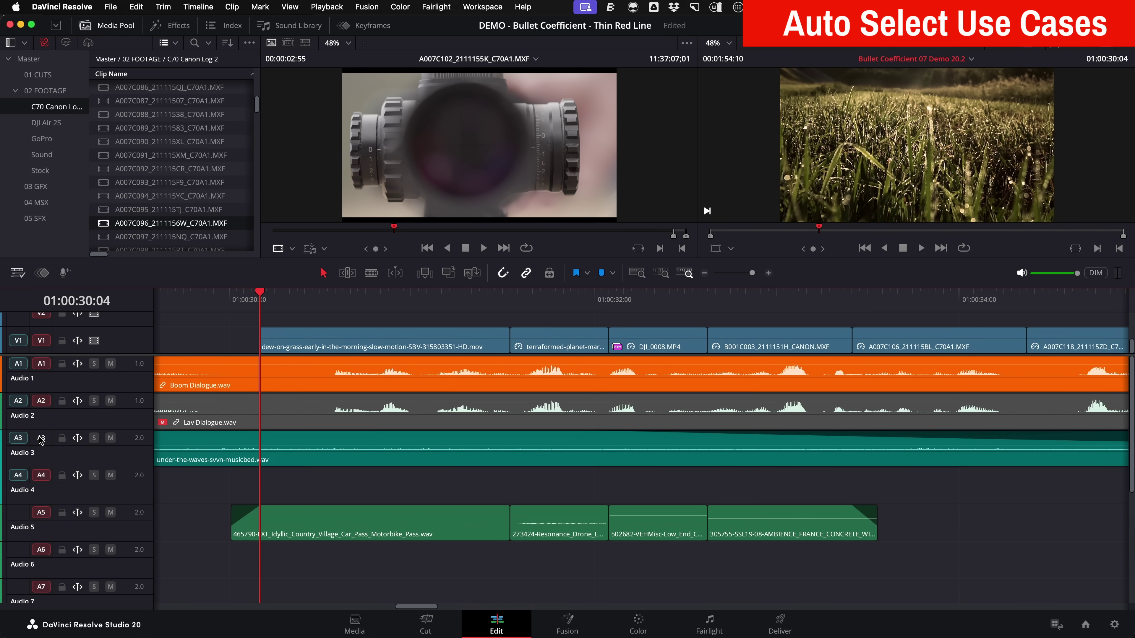
# Blade at the playhead, paste the A007C102 clip onto V2 near 01:00:10, and re-enable video auto select
pyautogui.press('super+b')
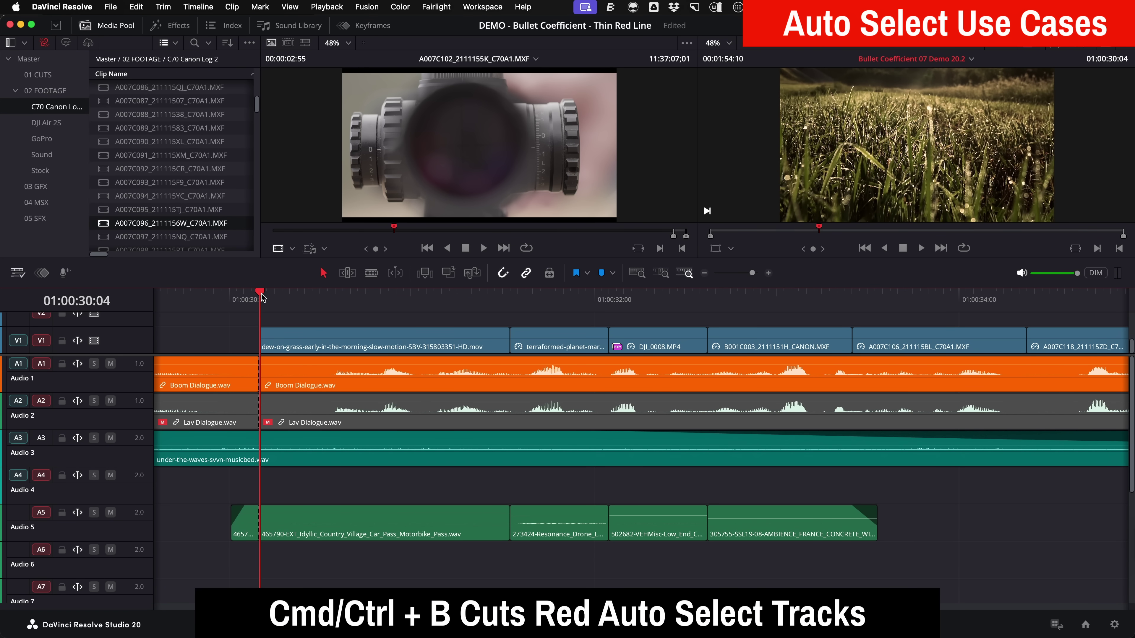
pyautogui.moveTo(262, 298); pyautogui.dragTo(292, 298)
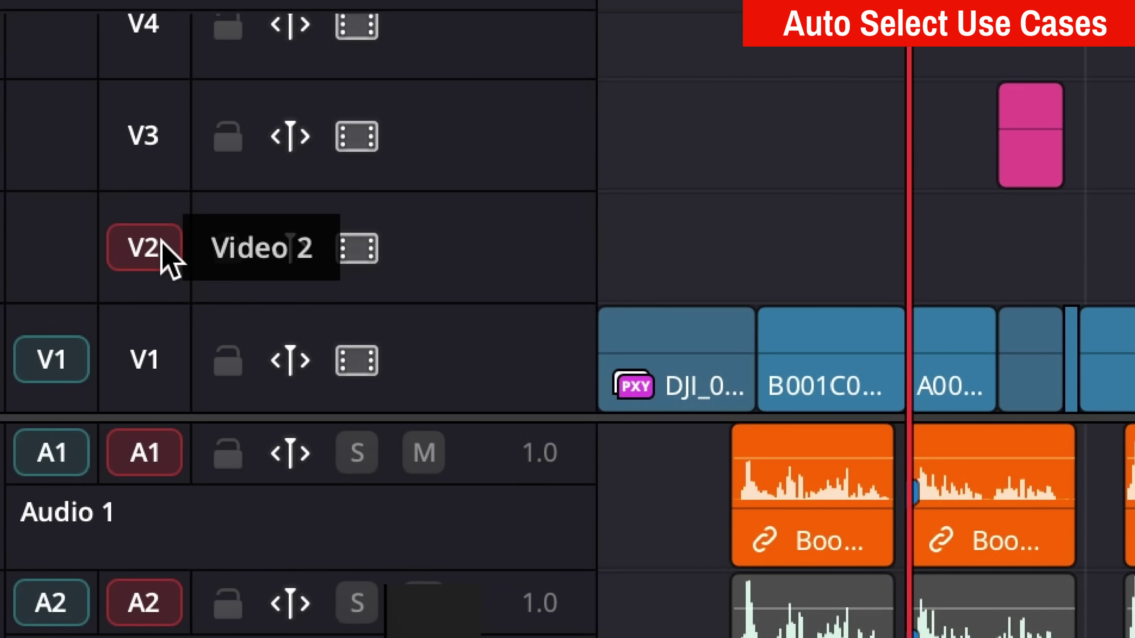
pyautogui.hotkey('ctrl', 'v')
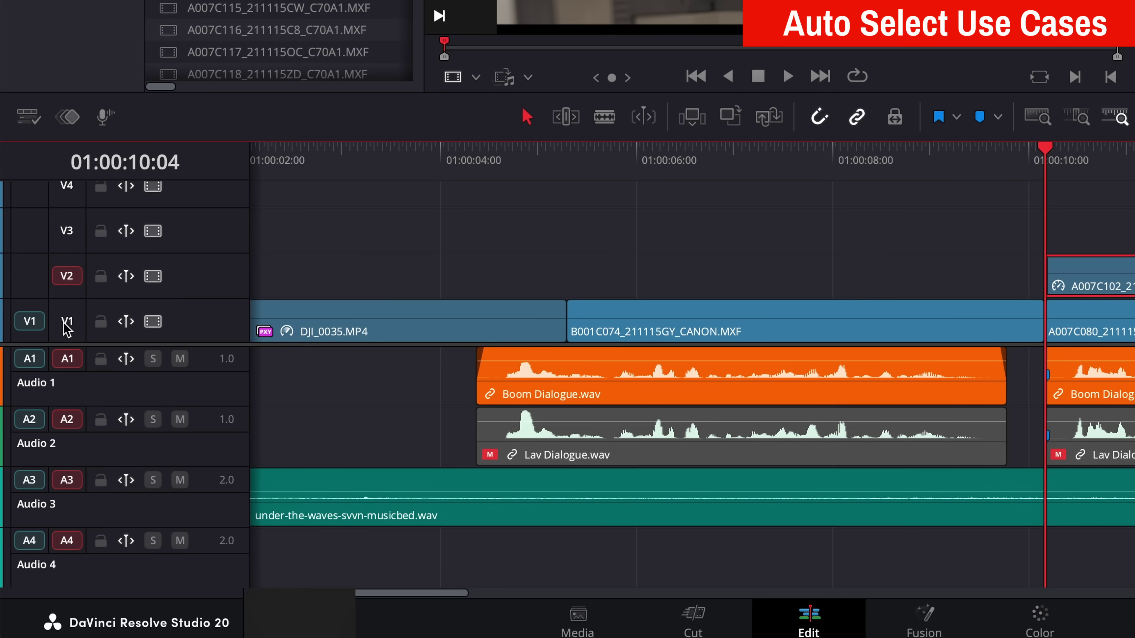
pyautogui.keyDown('shift'); pyautogui.click(66, 321); pyautogui.keyUp('shift')
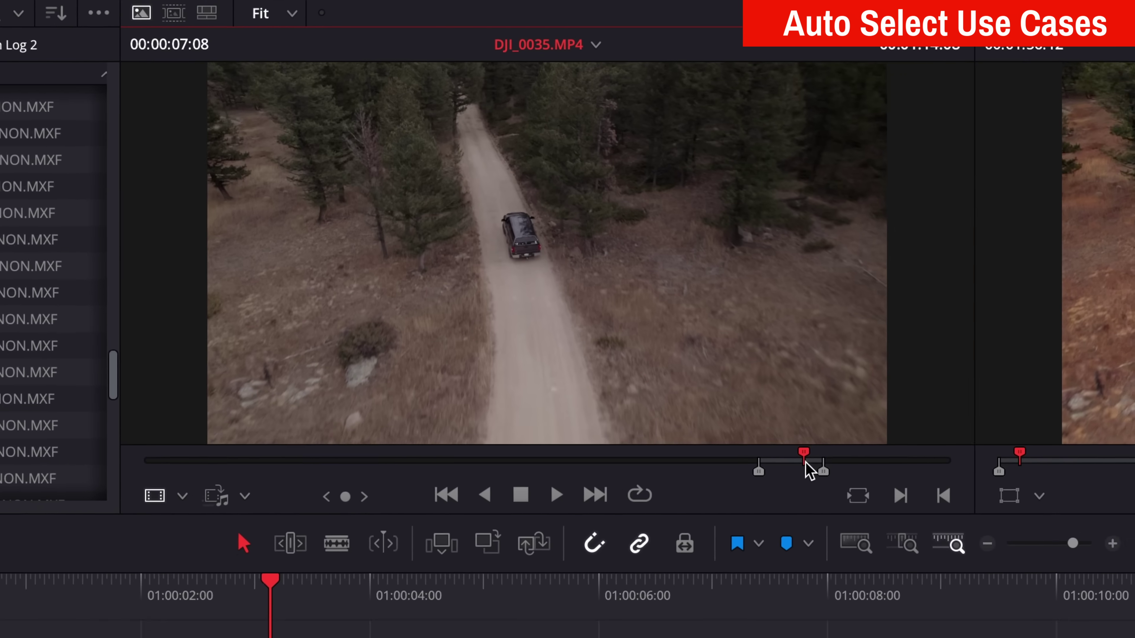
# Replay the DJI_0035.MP4 source clip, then enable Selection Follows Playhead and play the timeline
pyautogui.moveTo(619, 280); pyautogui.dragTo(524, 293)
pyautogui.click(561, 510)
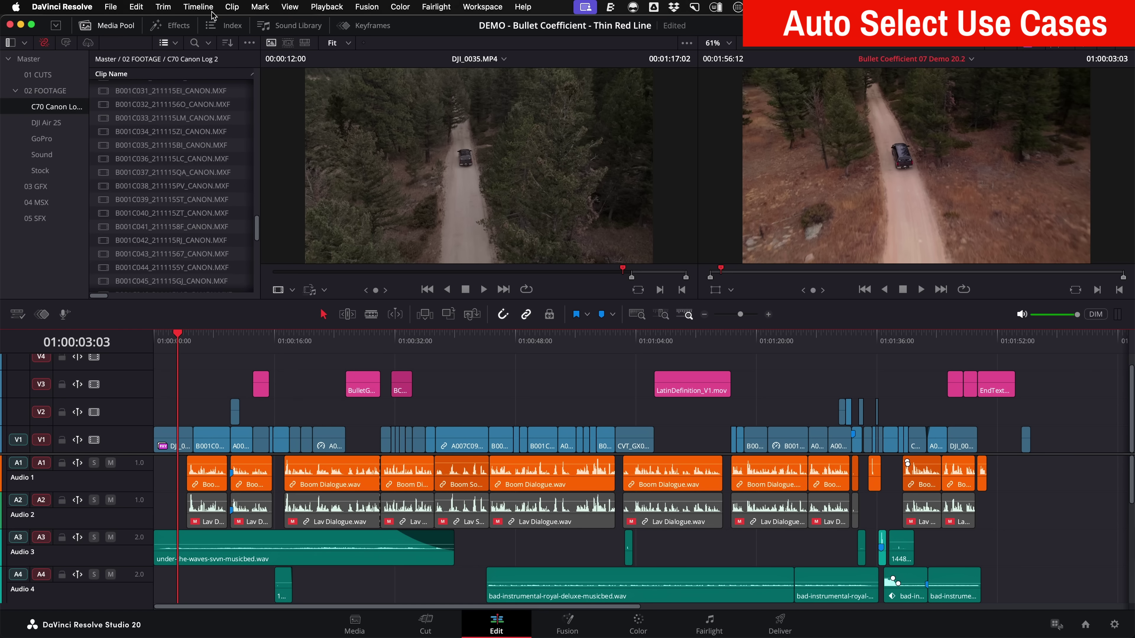
pyautogui.click(212, 12)
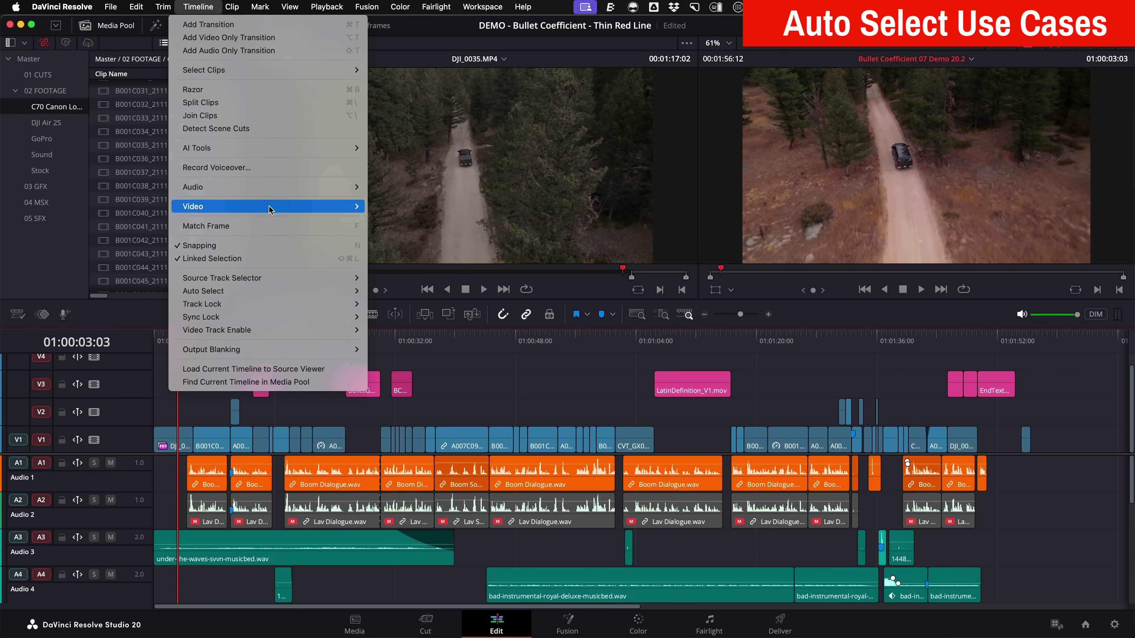
pyautogui.moveTo(313, 206)
pyautogui.click(479, 253)
pyautogui.press('space')
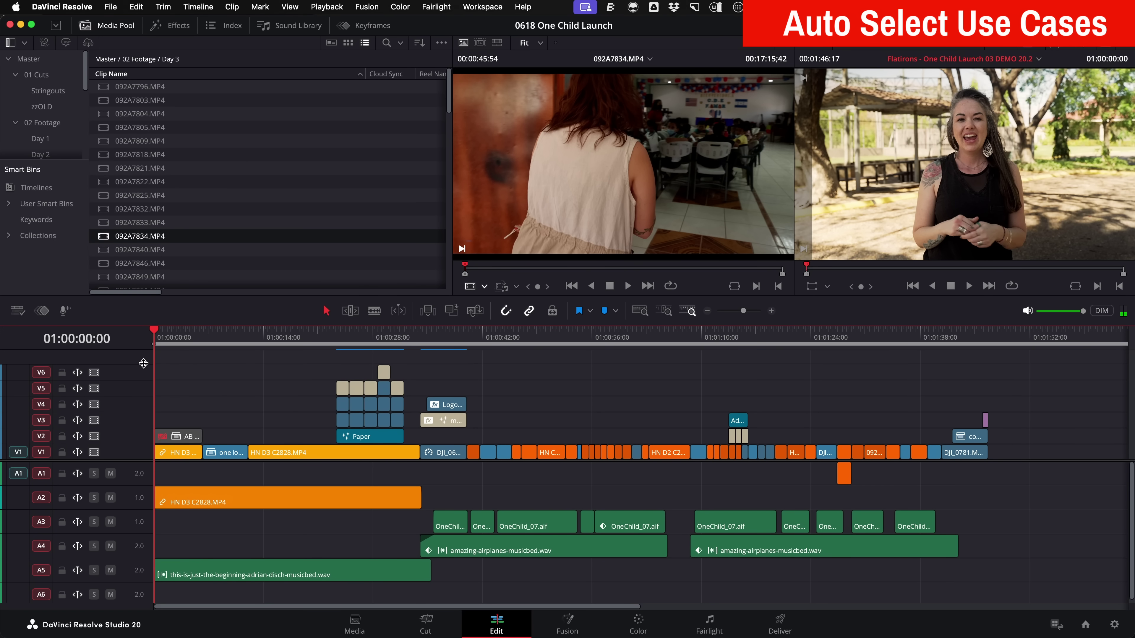
# Copy the clips up to 01:00:33:06 and paste them after the edit's end at 01:01:53:05
pyautogui.moveTo(154, 356); pyautogui.dragTo(414, 357)
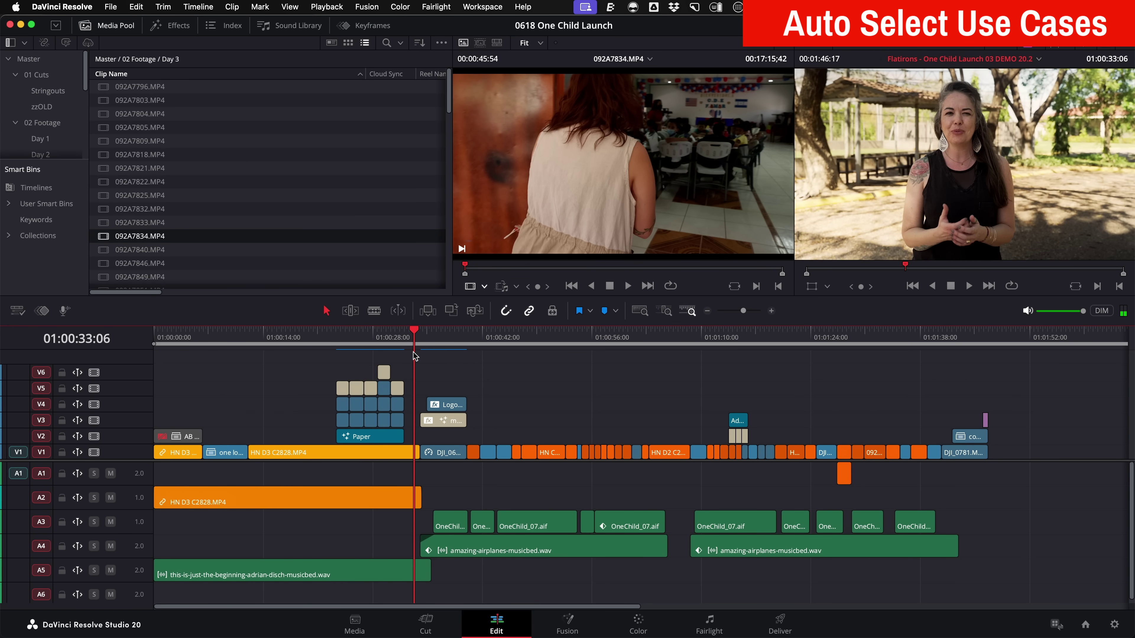
pyautogui.press('o')
pyautogui.press('super+c')
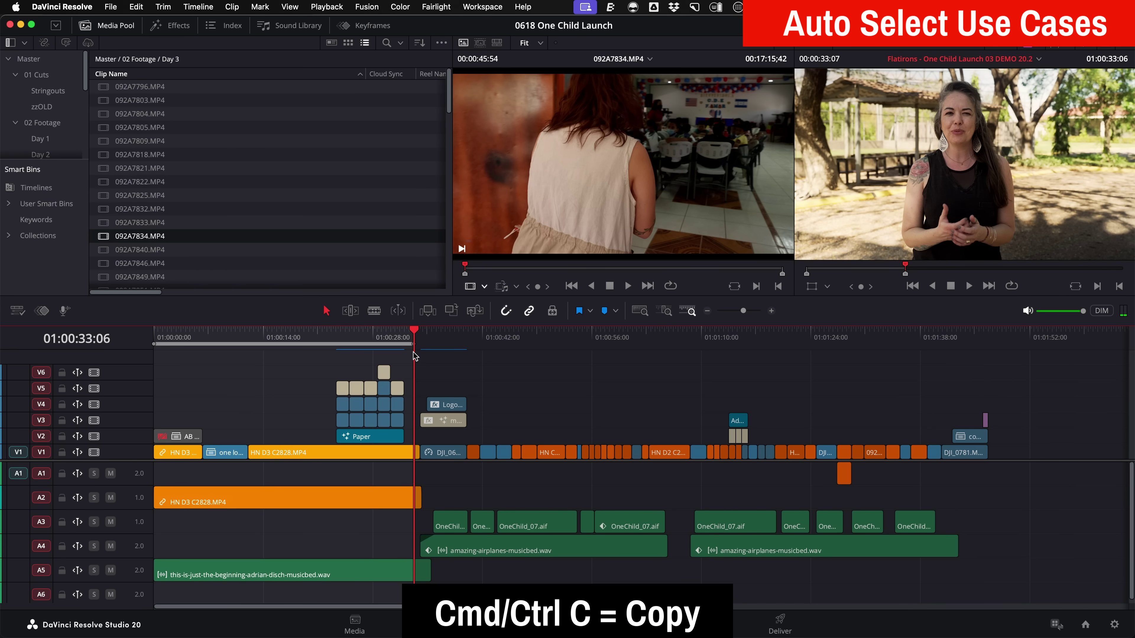
pyautogui.hotkey('alt', 'x')
pyautogui.click(1040, 341)
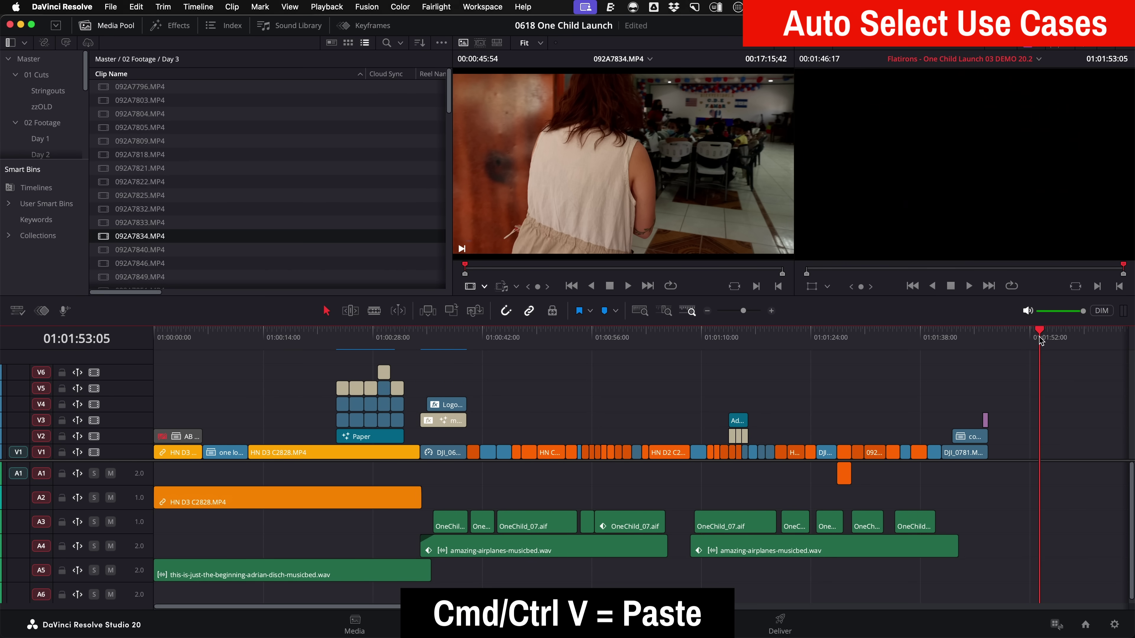
pyautogui.press('super+v')
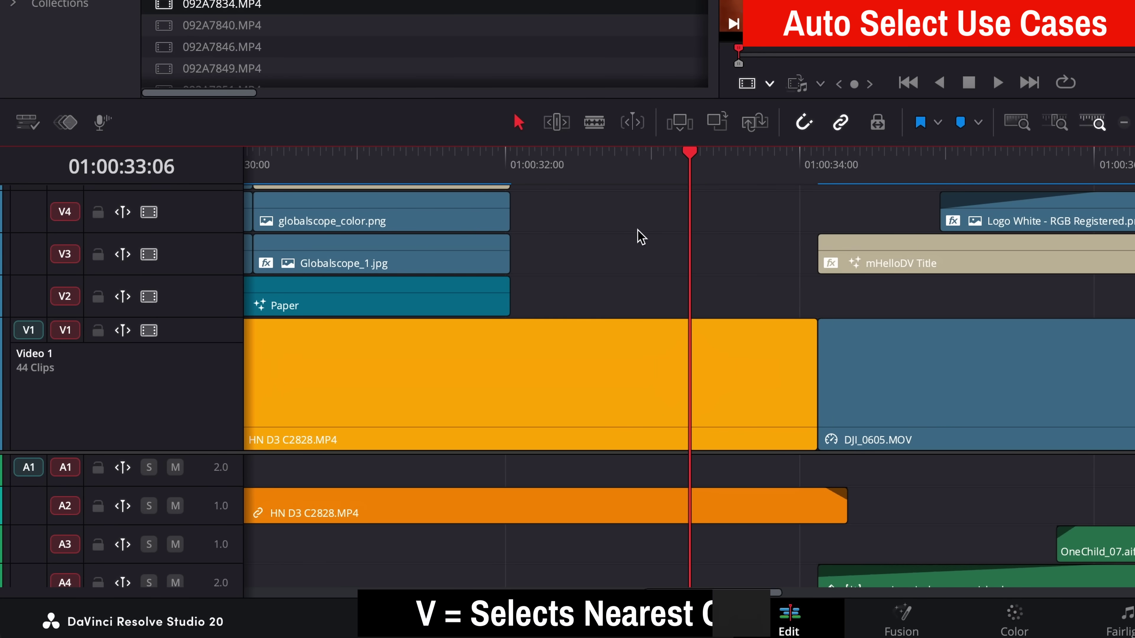
# Select the Logo White - RGB Registered.png clip and nudge it a few frames left and right
pyautogui.press('v')
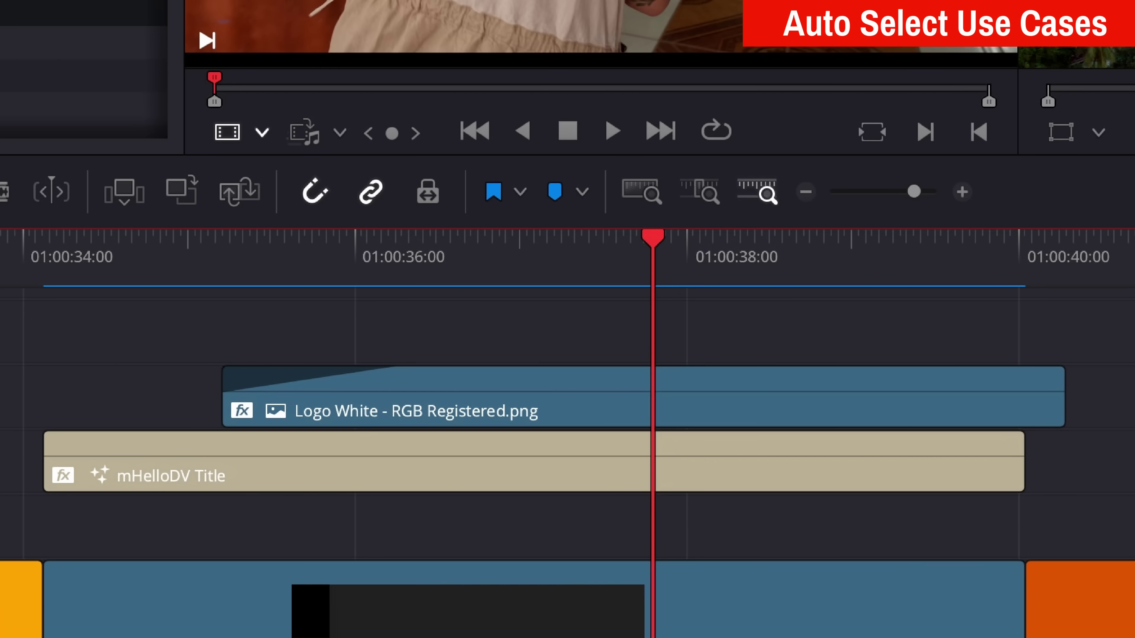
pyautogui.hotkey('shift', 'v')
pyautogui.press(',')
pyautogui.press(',')
pyautogui.press(',')
pyautogui.press(',')
pyautogui.press(',')
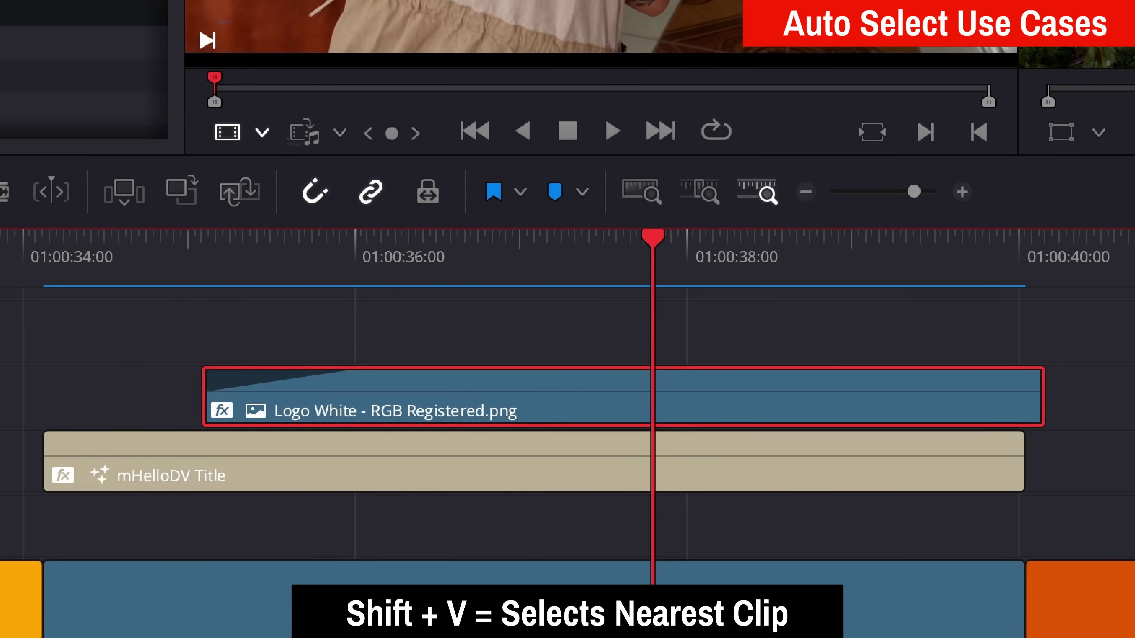
pyautogui.press('.')
pyautogui.press('.')
pyautogui.press('.')
pyautogui.press('.')
pyautogui.press('.')
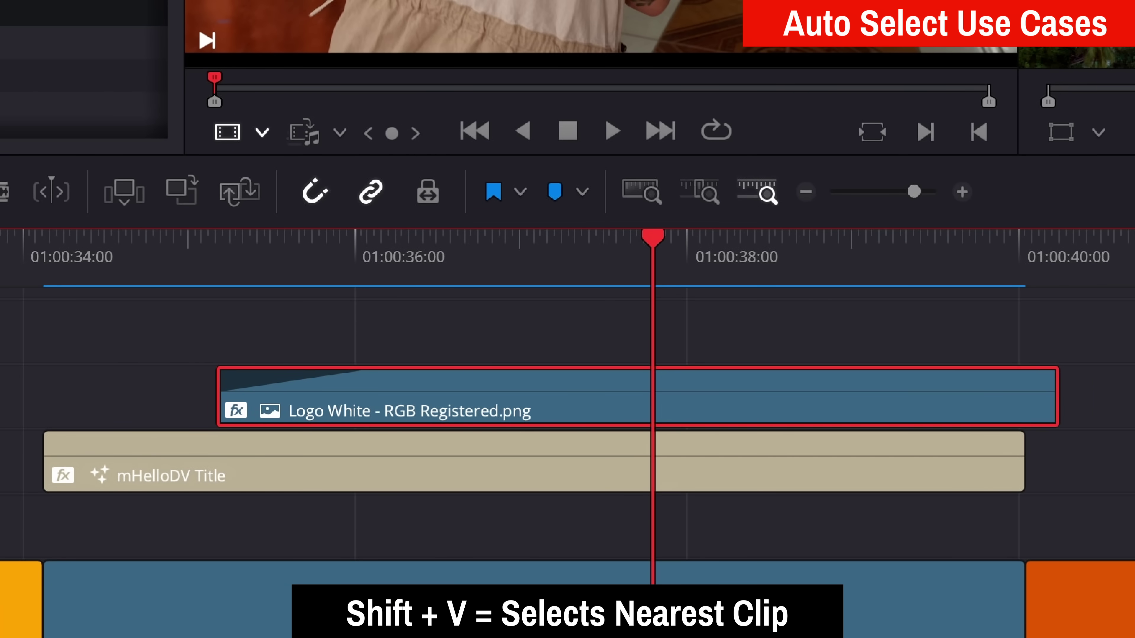
pyautogui.press(',')
pyautogui.press(',')
pyautogui.press(',')
pyautogui.press(',')
pyautogui.press(',')
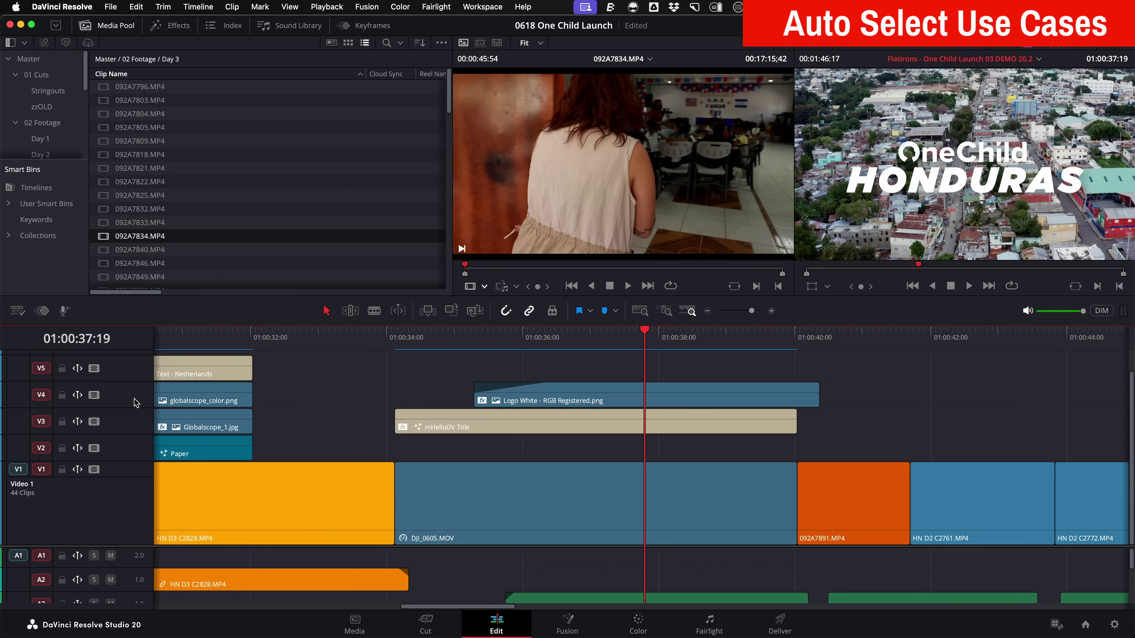
# Solo auto select on V3, then invert so every other video track is auto-selected
pyautogui.keyDown('alt'); pyautogui.click(41, 395); pyautogui.keyUp('alt')
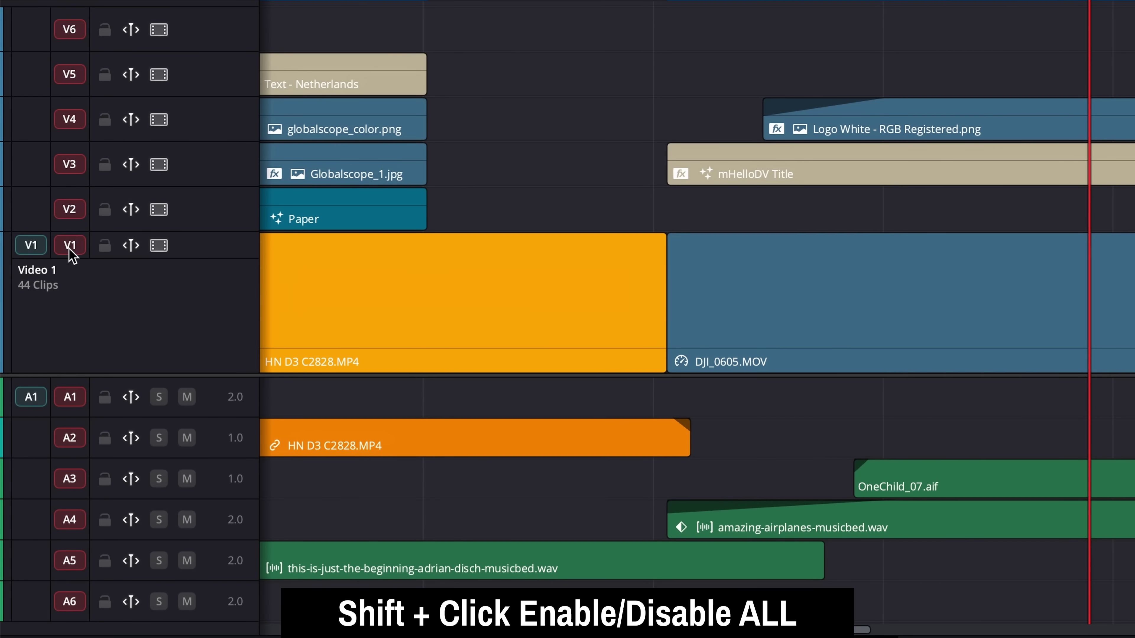
pyautogui.keyDown('alt'); pyautogui.click(78, 169); pyautogui.keyUp('alt')
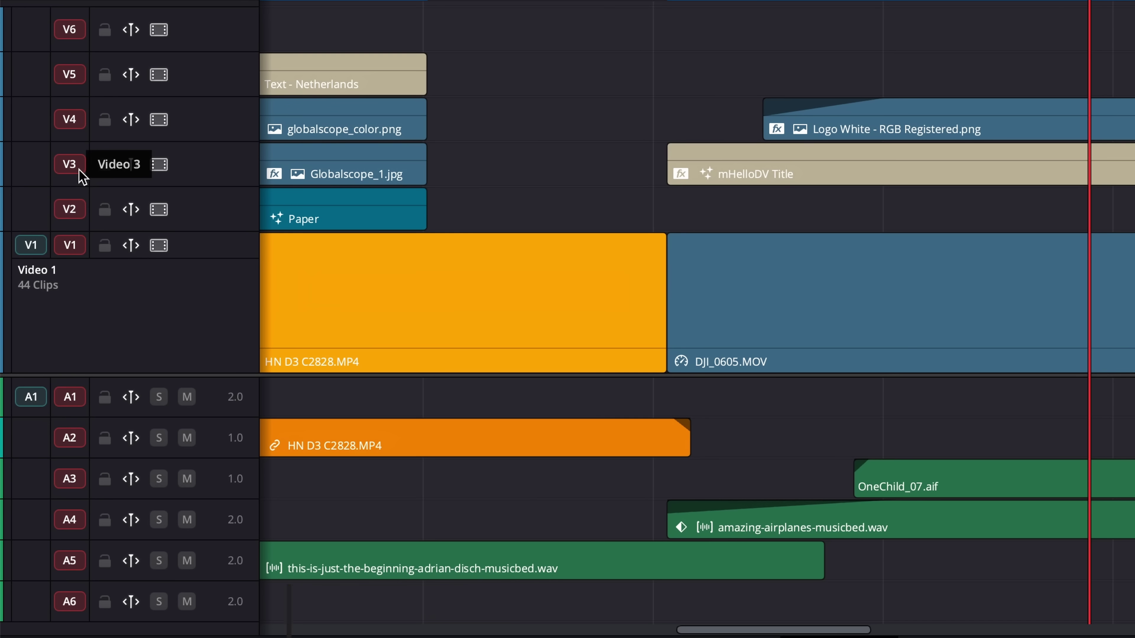
pyautogui.keyDown('alt'); pyautogui.click(76, 170); pyautogui.keyUp('alt')
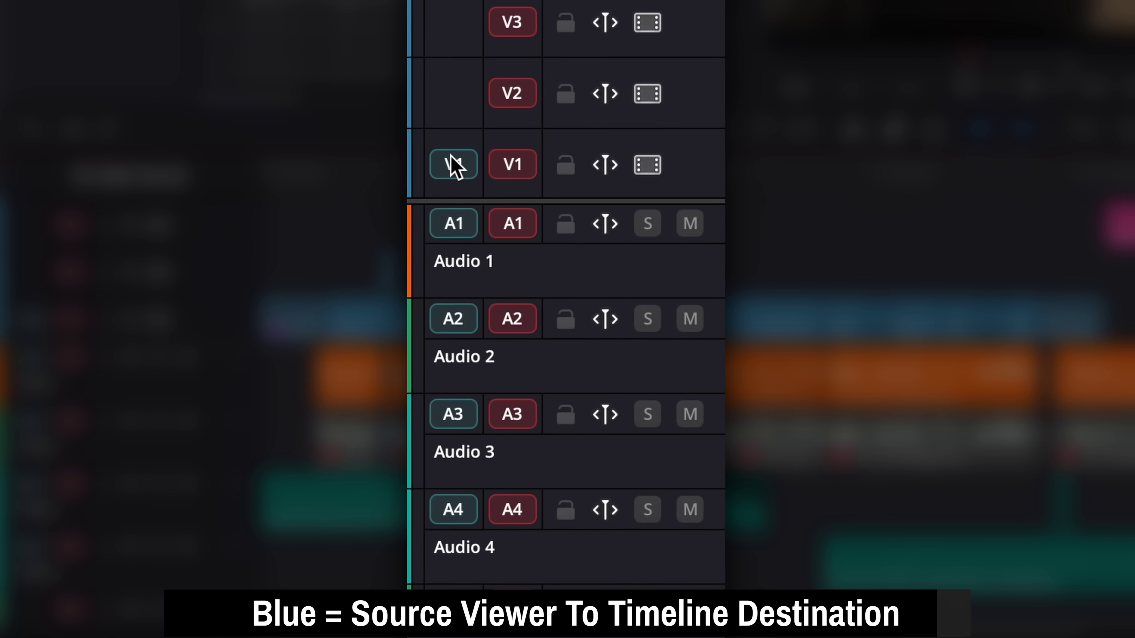
# Patch source video to V2 and insert A007C102 at the playhead, using the viewer edit overlay
pyautogui.moveTo(452, 154); pyautogui.dragTo(462, 94)
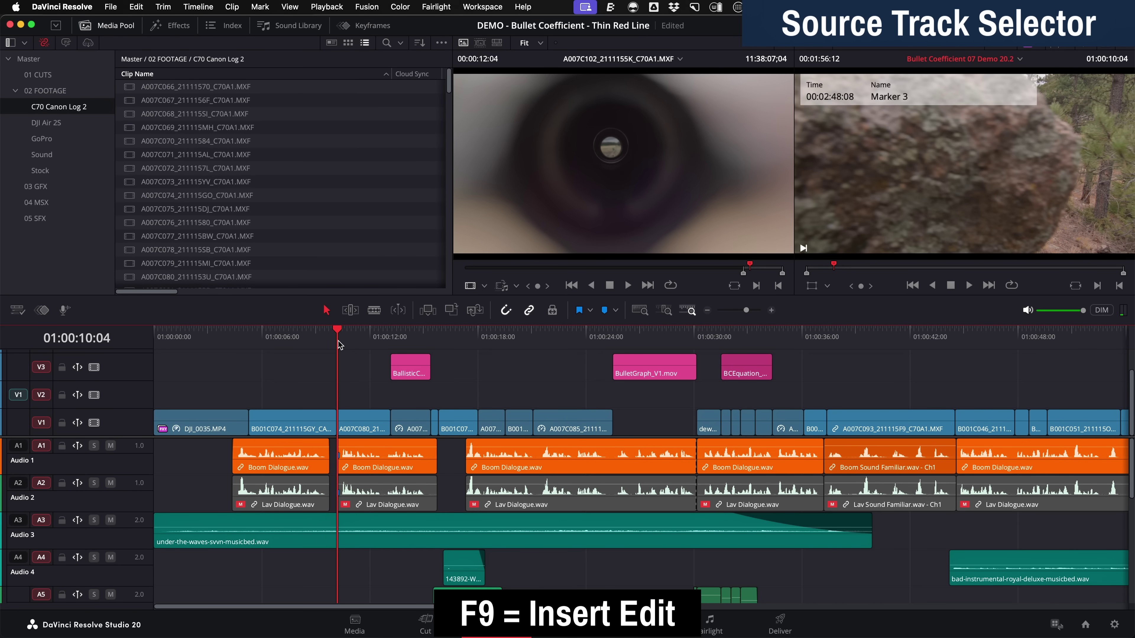
pyautogui.press('F9')
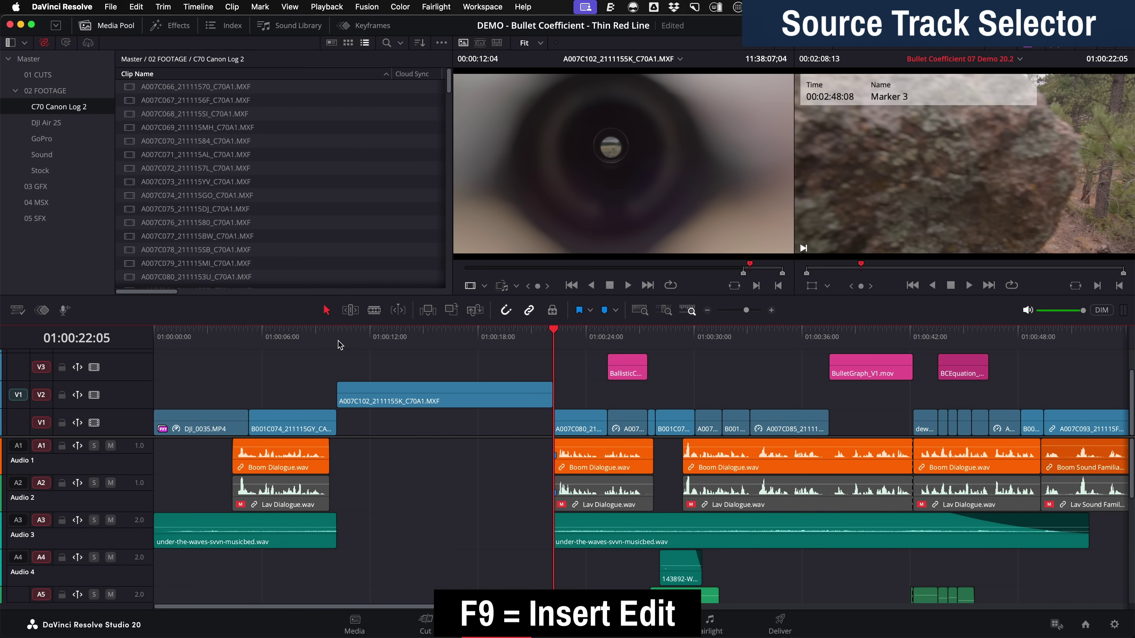
pyautogui.moveTo(612, 188); pyautogui.dragTo(1080, 120)
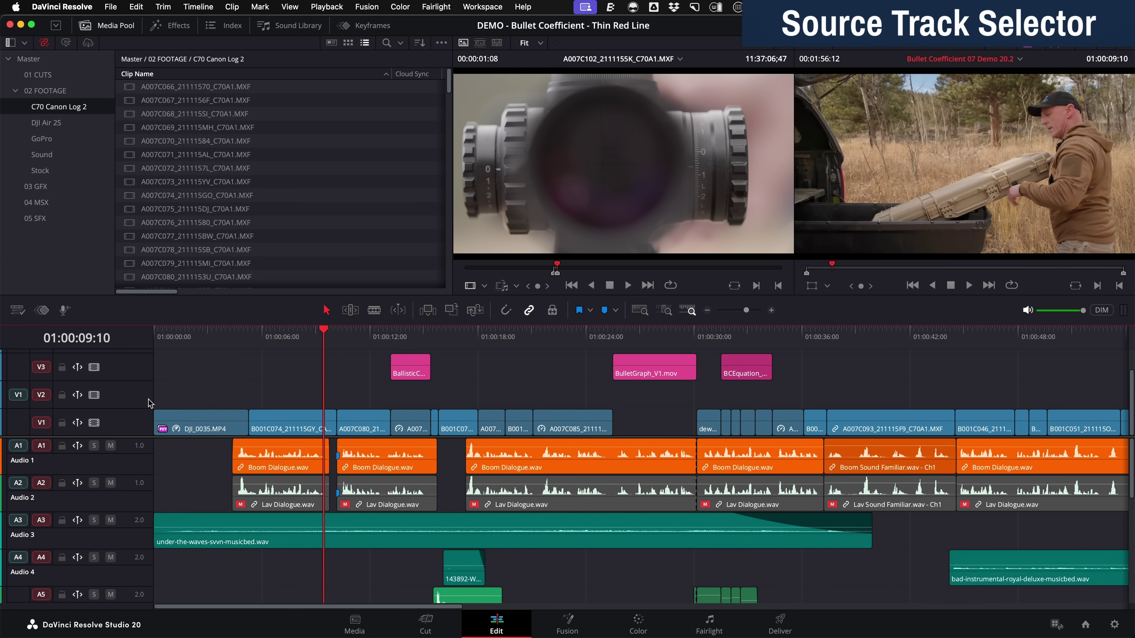
# Disable the A1 source track selector so only A007C102's video lands on V2
pyautogui.click(20, 445)
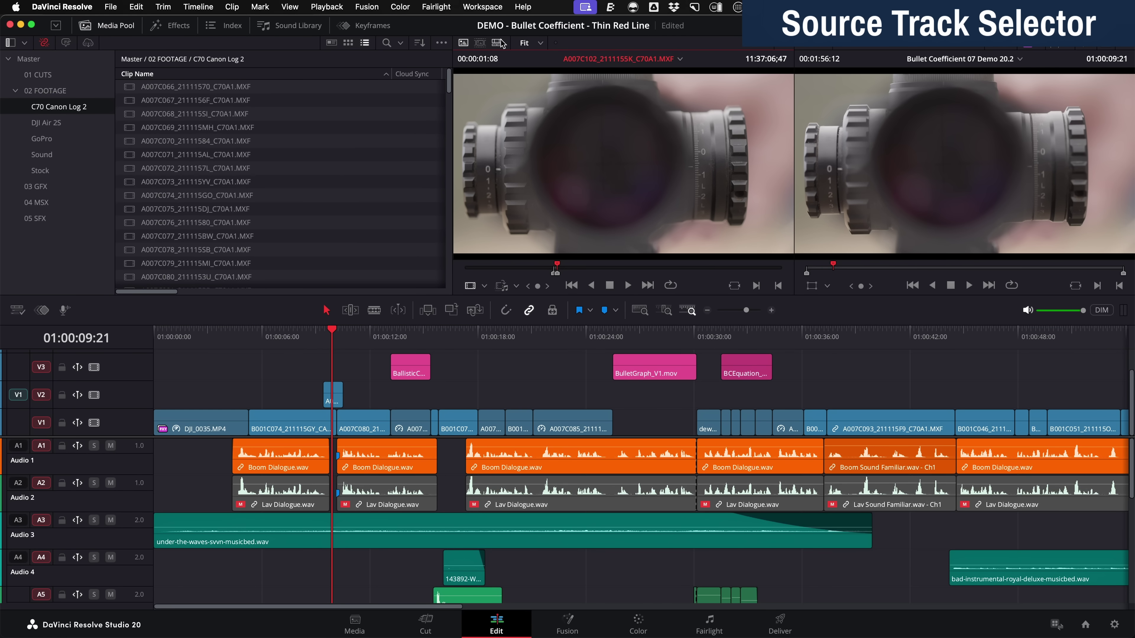
# Show A007C102 in the timeline panel, mark a later section, then toggle back with Q
pyautogui.click(500, 42)
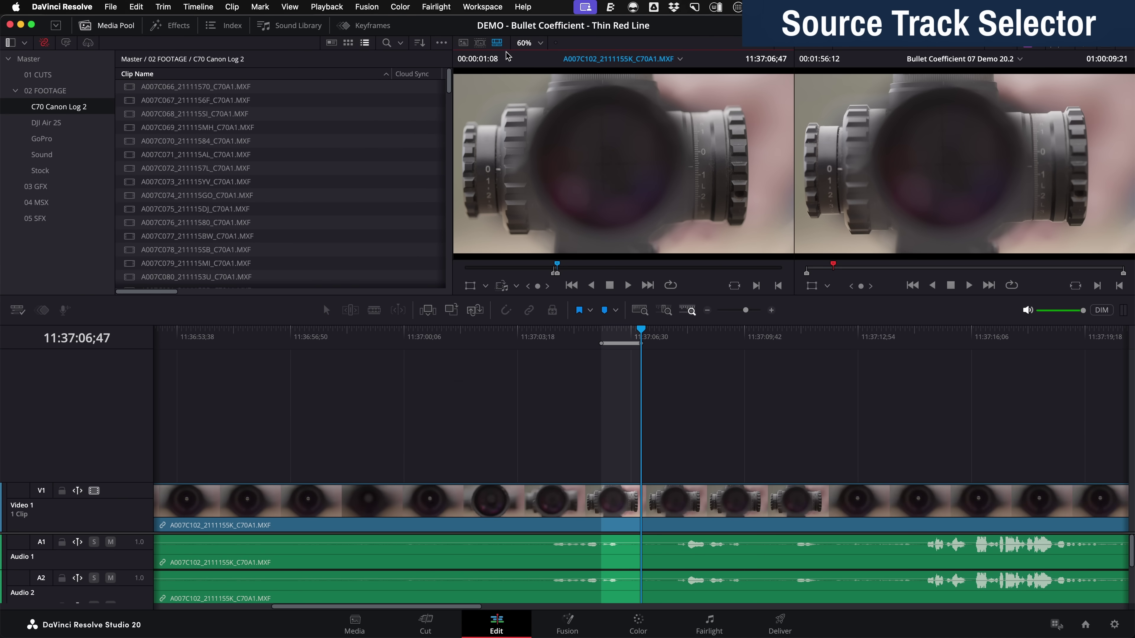
pyautogui.scroll(-3, 609, 449)
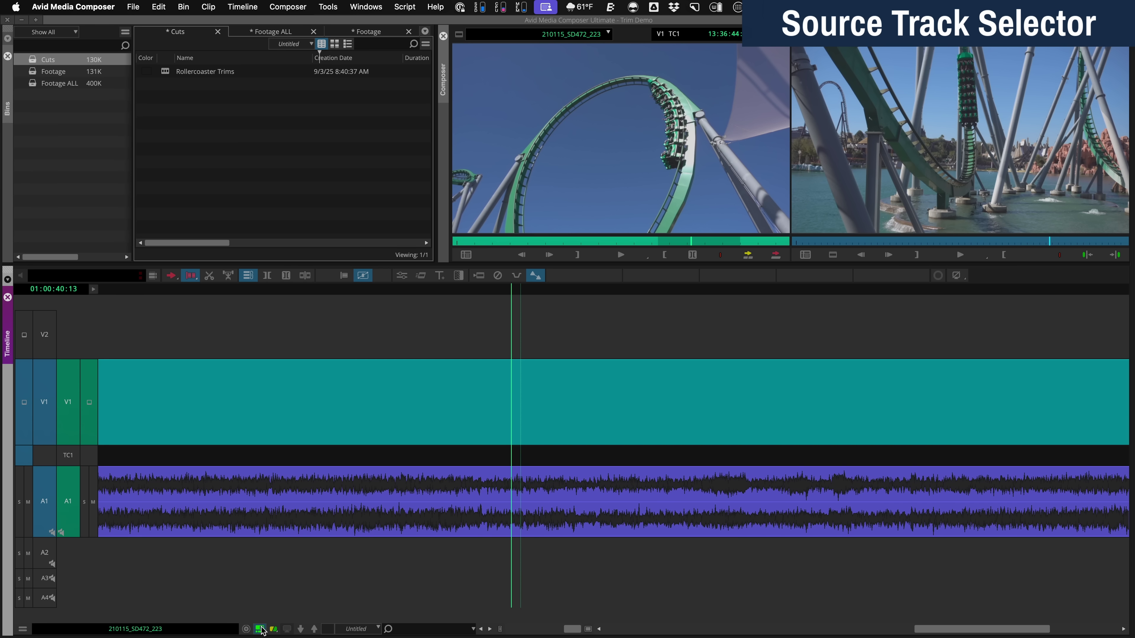
pyautogui.click(259, 629)
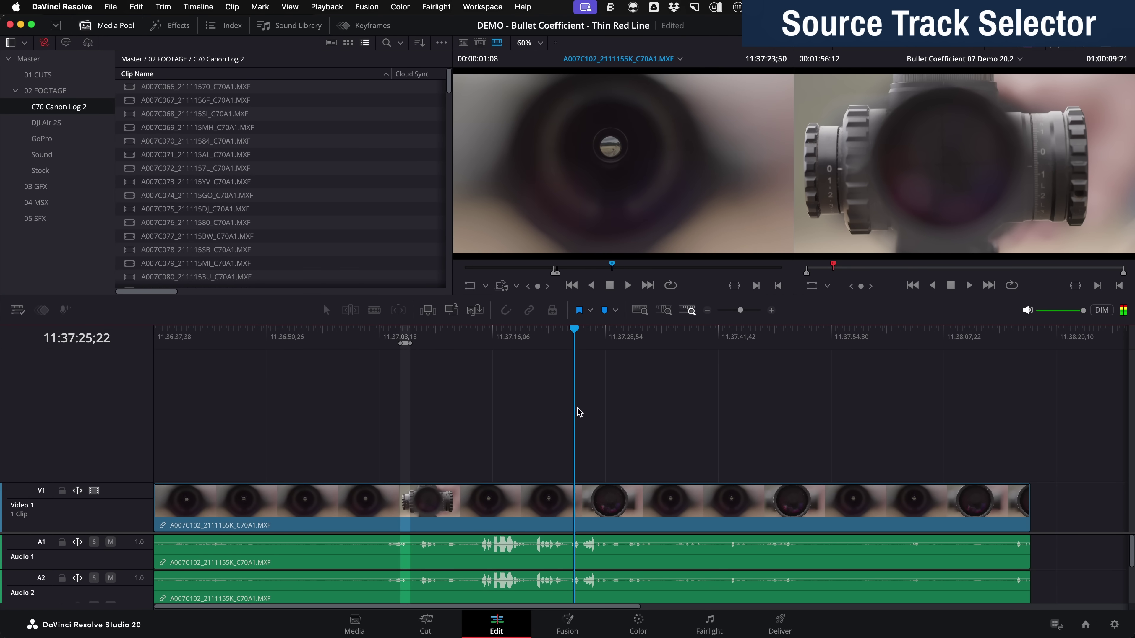
pyautogui.click(922, 442)
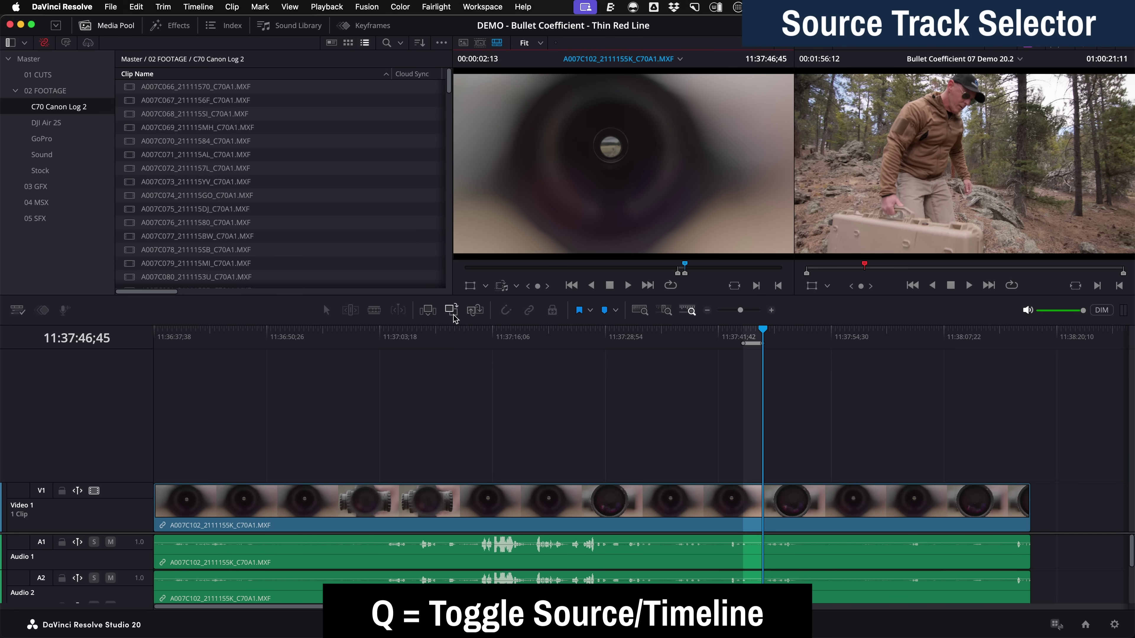
pyautogui.press('q')
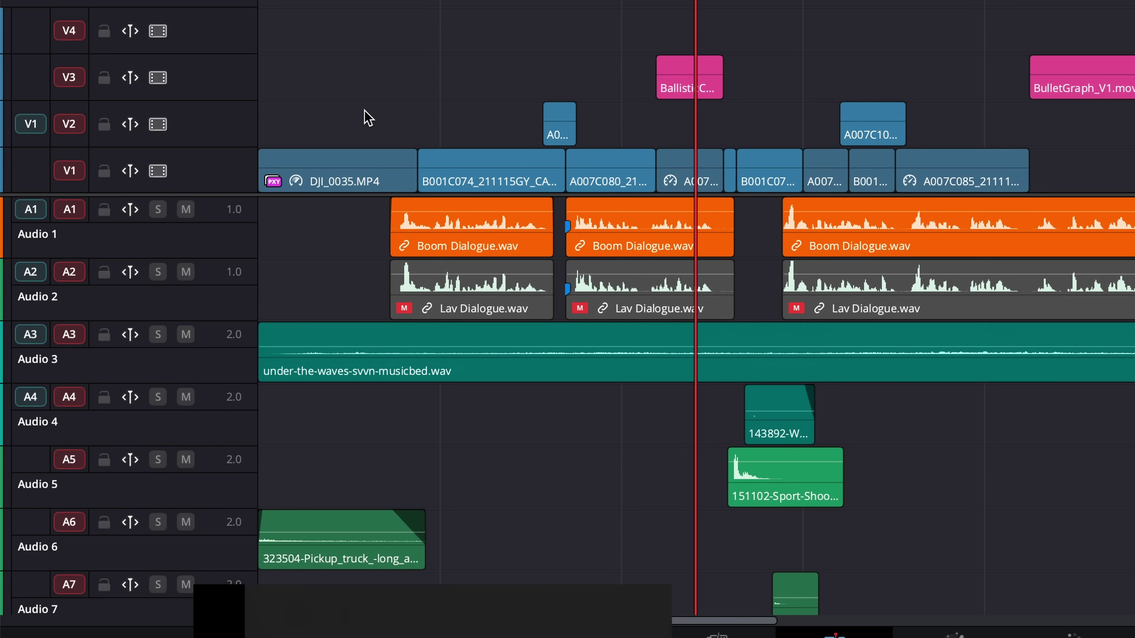
# Shift the source video patch up a track and the source audio patches down one track
pyautogui.hotkey('ctrl', 'shift', 'Up')
pyautogui.hotkey('ctrl', 'shift', 'Up')
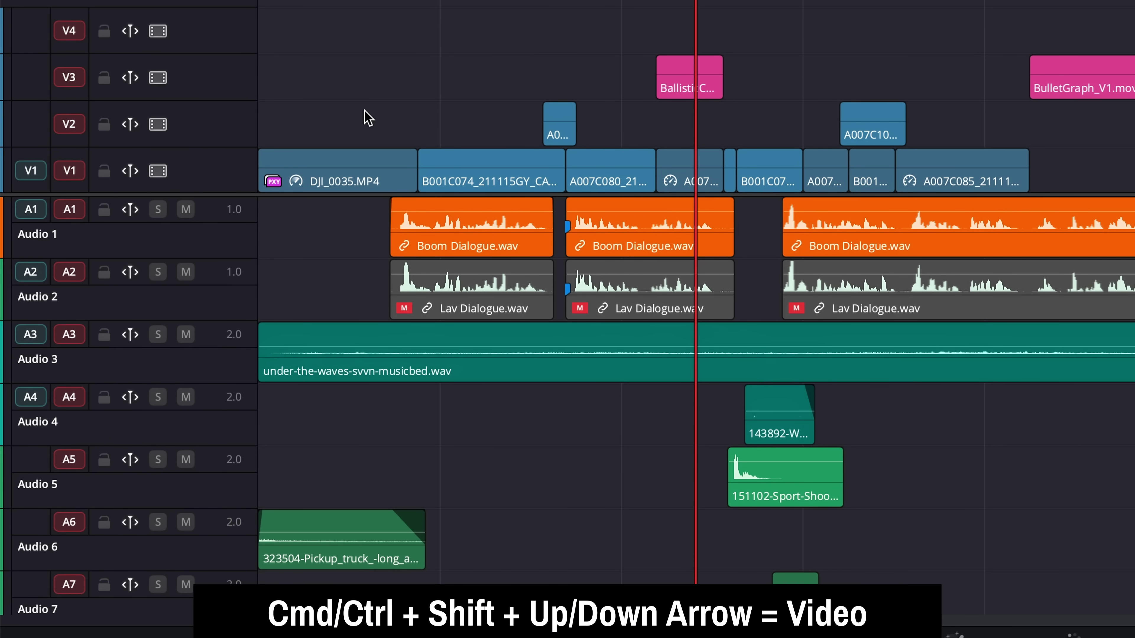
pyautogui.hotkey('ctrl', 'alt', 'Down')
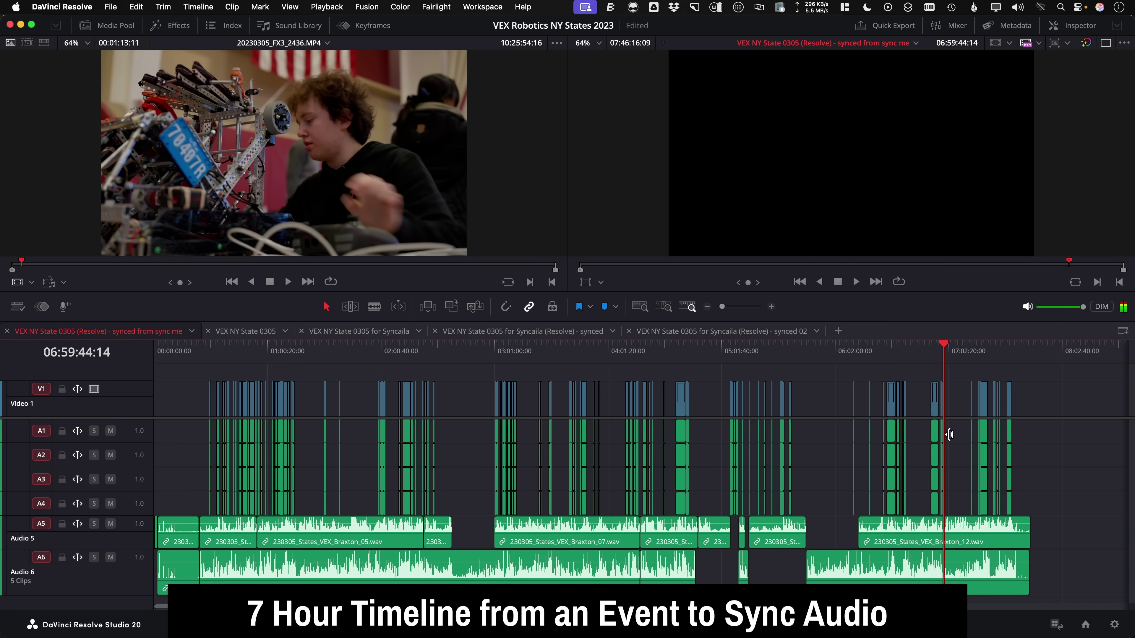
# Scrub the playhead across the seven-hour event sync timeline
pyautogui.moveTo(949, 435); pyautogui.dragTo(1009, 439)
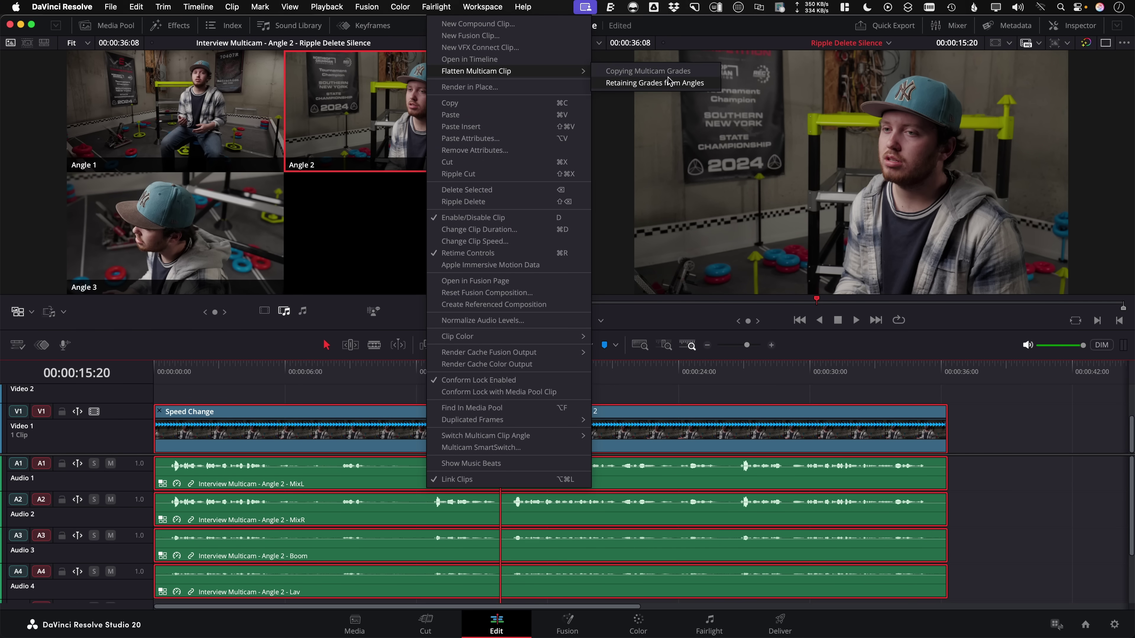
# Flatten the Interview Multicam clip using Retaining Grades from Angles
pyautogui.click(698, 84)
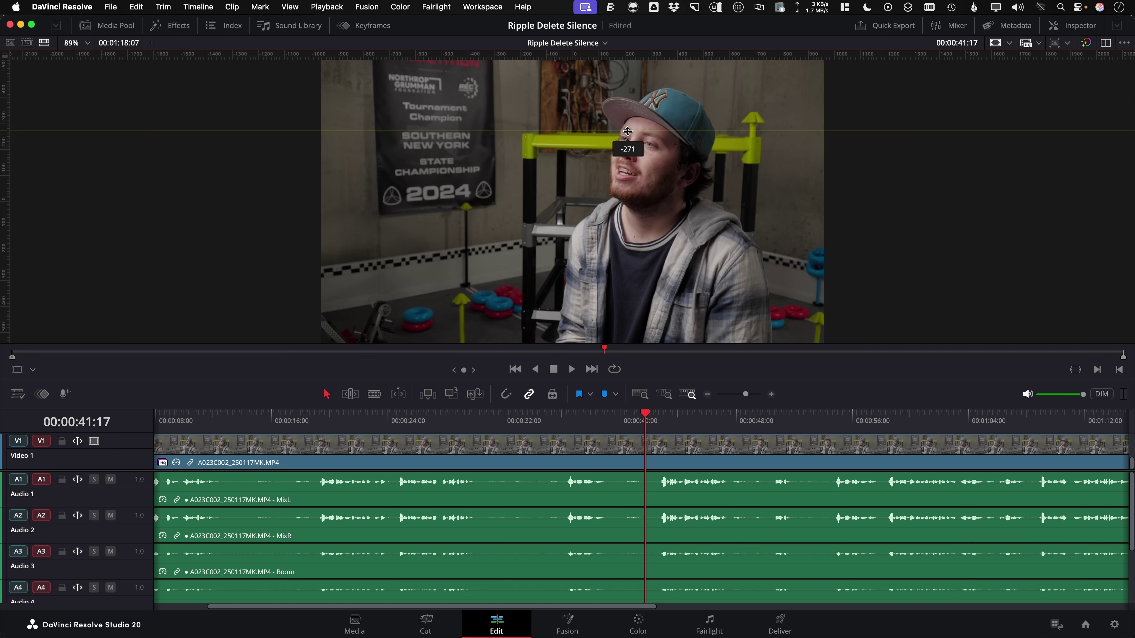
pyautogui.rightClick(630, 140)
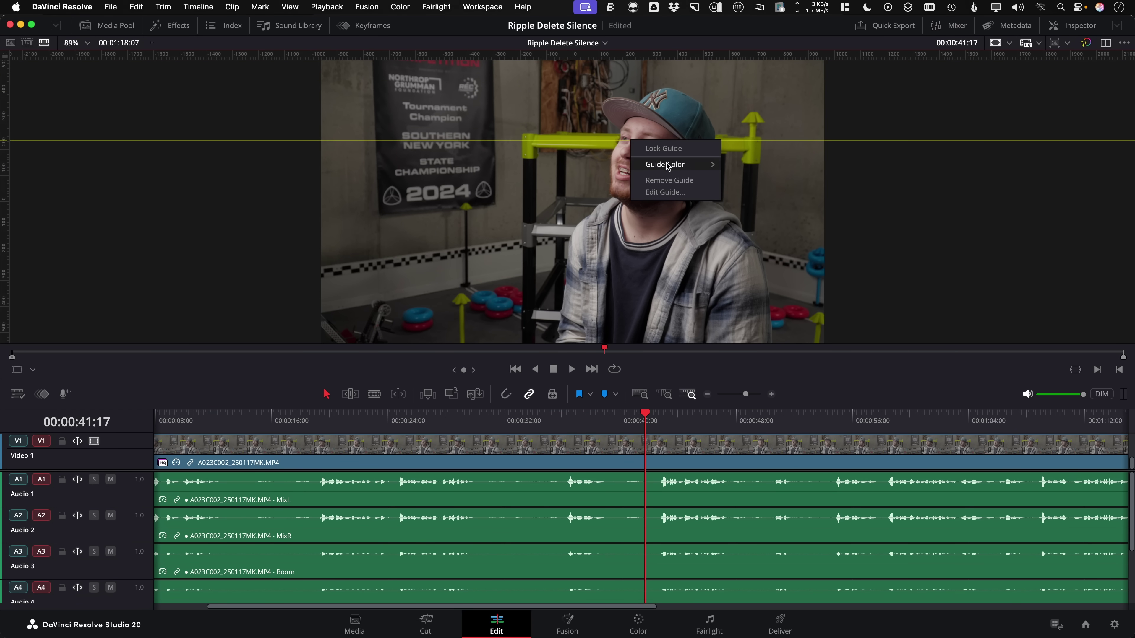
# Turn the horizontal guide cyan, then open its Edit Guide position and orientation settings
pyautogui.moveTo(667, 166)
pyautogui.click(761, 176)
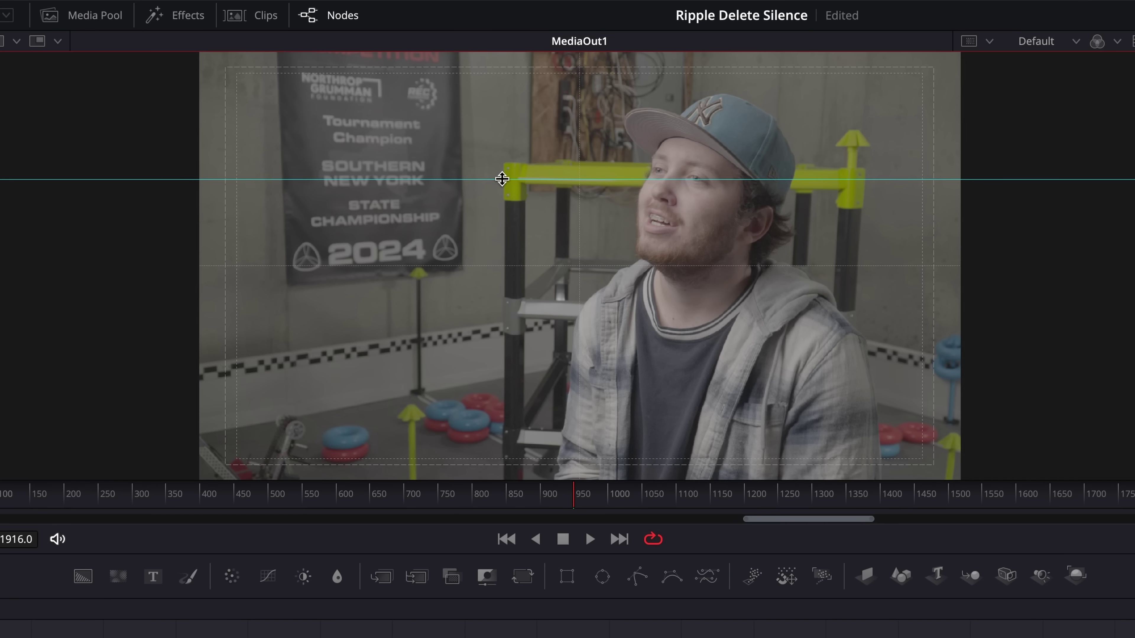
pyautogui.rightClick(390, 134)
pyautogui.click(572, 235)
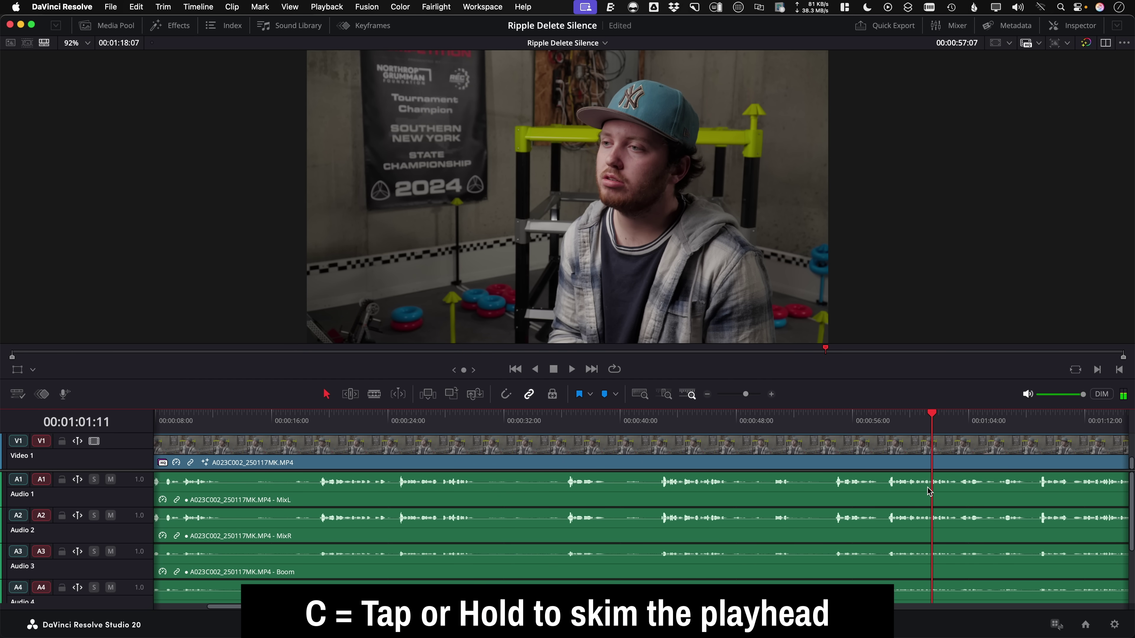
# Switch to the Color page and skim the interview shot with its curves and keyframes
pyautogui.hotkey('shift', '6')
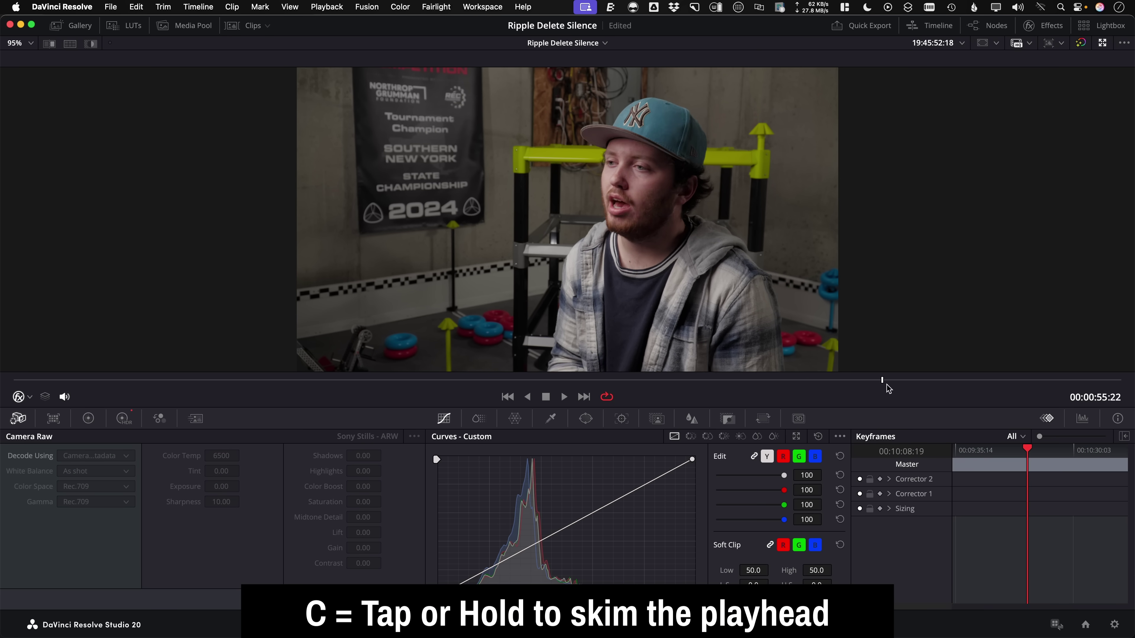